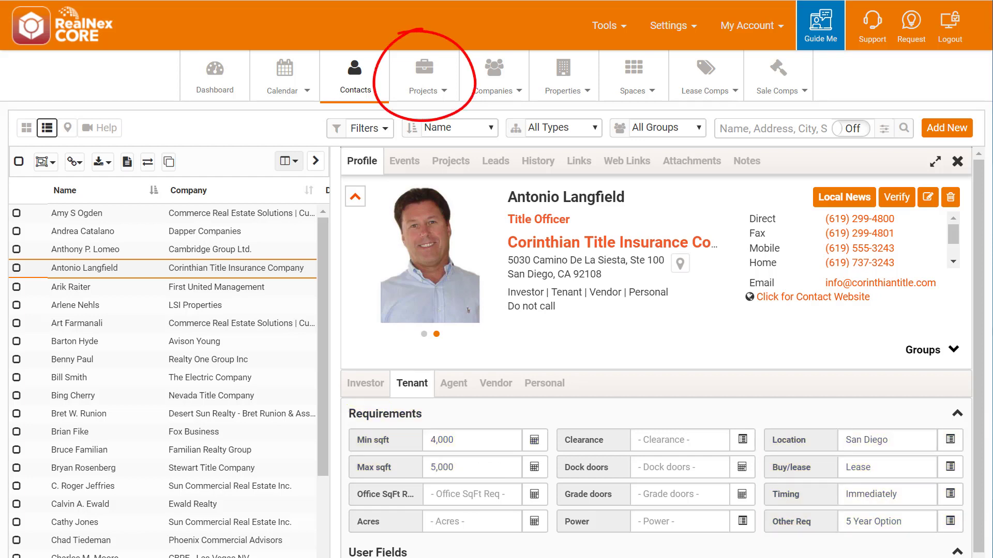
Open Projects in a new tab, sorted by type and filtered to For Lease.
{"action": "right_click", "coordinate": [415, 76]}
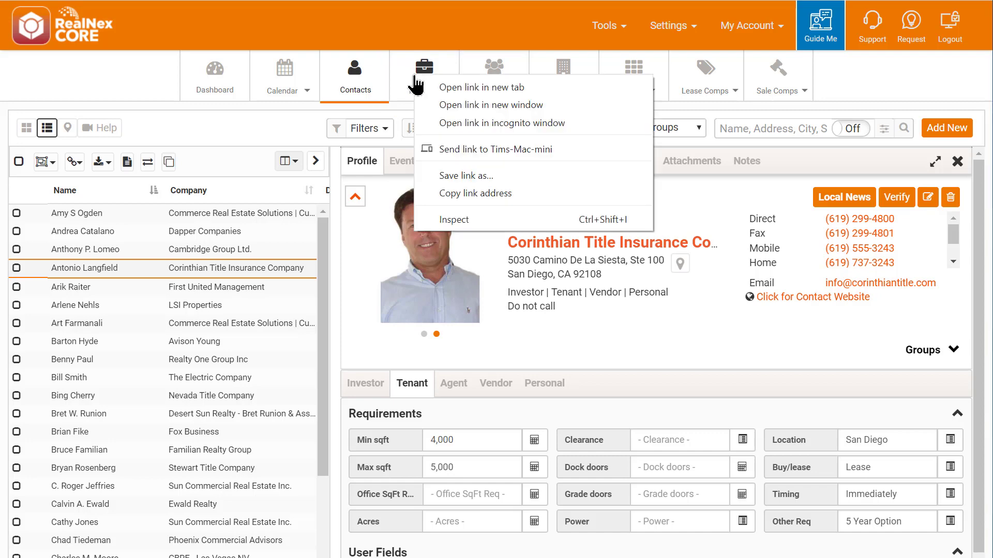
{"action": "left_click", "coordinate": [460, 89]}
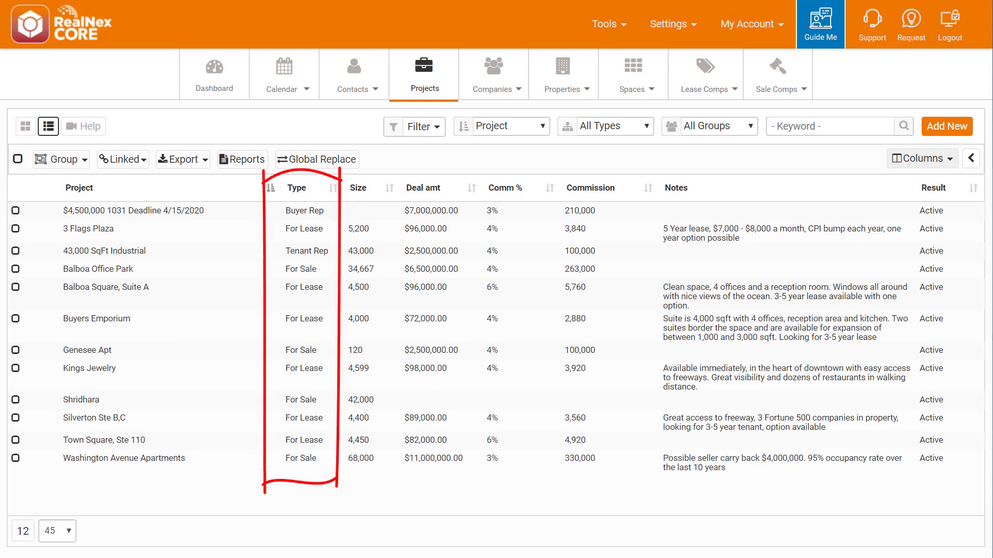
{"action": "left_click", "coordinate": [296, 191]}
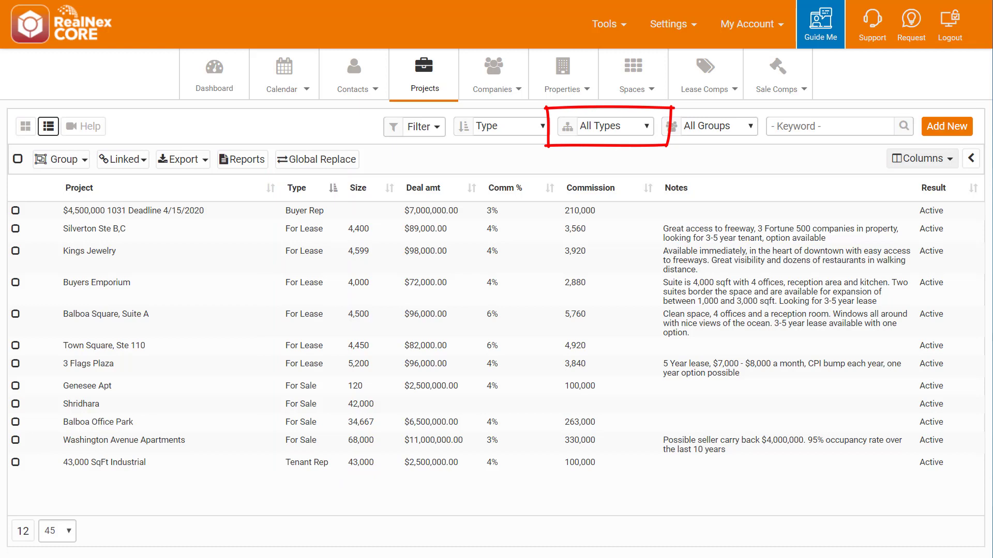
{"action": "left_click", "coordinate": [644, 123]}
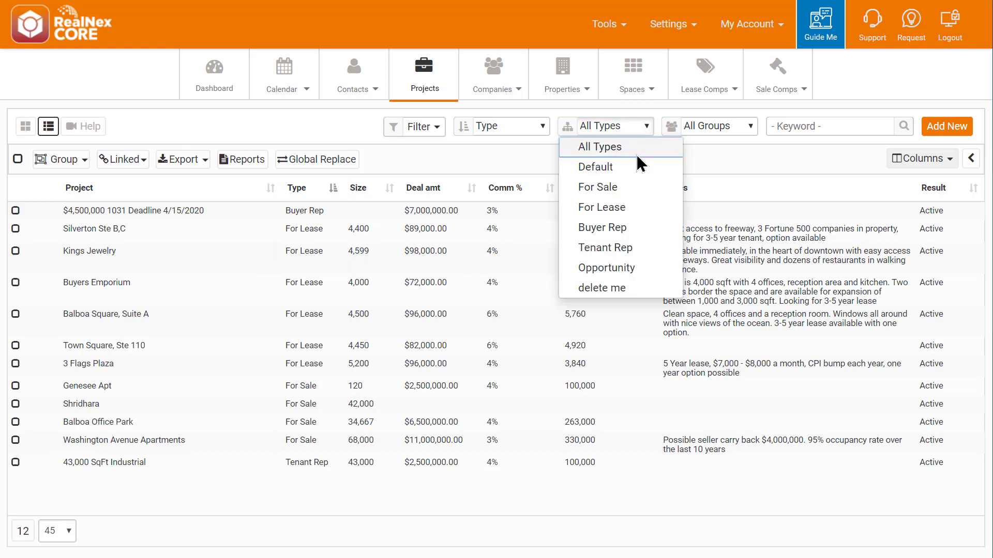
{"action": "left_click", "coordinate": [601, 207]}
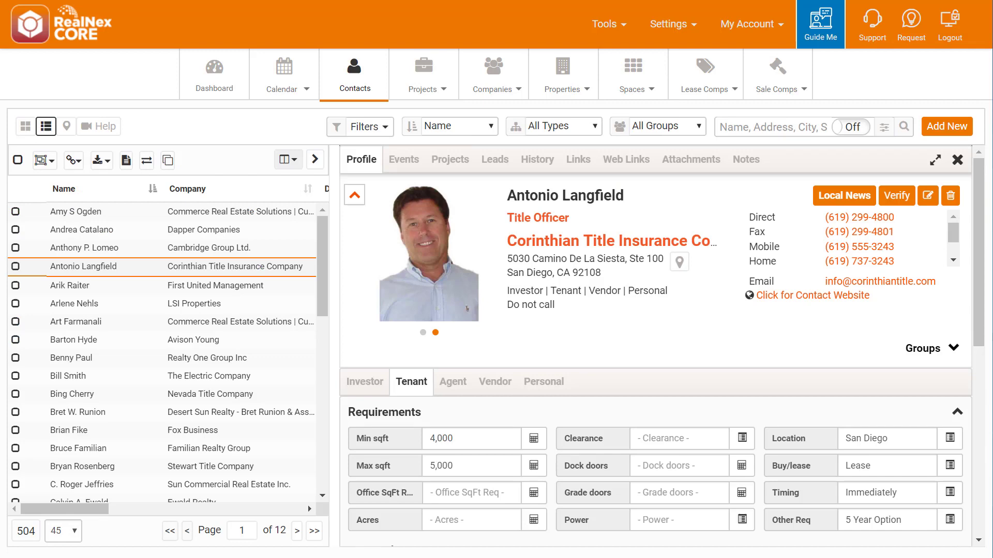
Add the contact to projects Balboa Square, Suite A, 3 Flags Plaza and Town Square, Ste 110.
{"action": "right_click", "coordinate": [73, 263]}
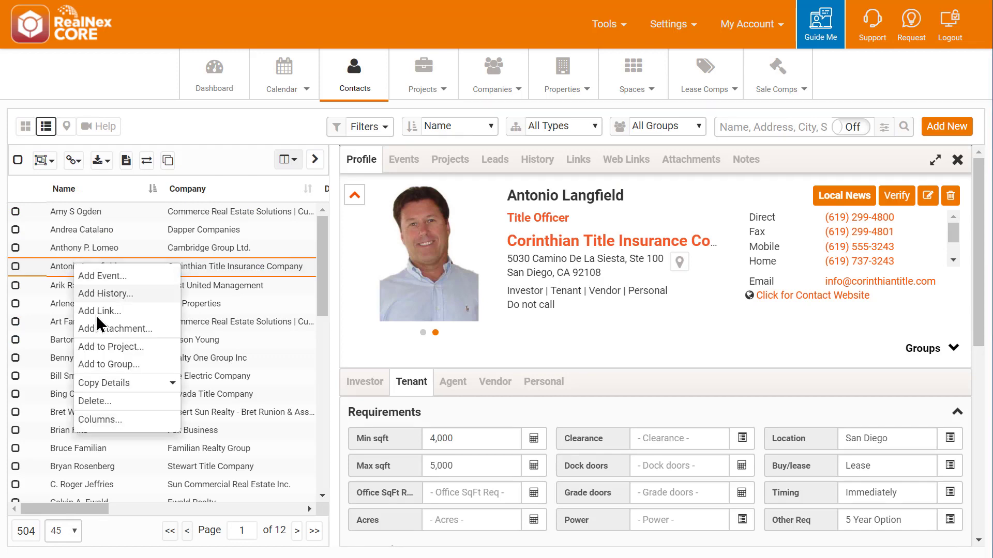
{"action": "left_click", "coordinate": [103, 343]}
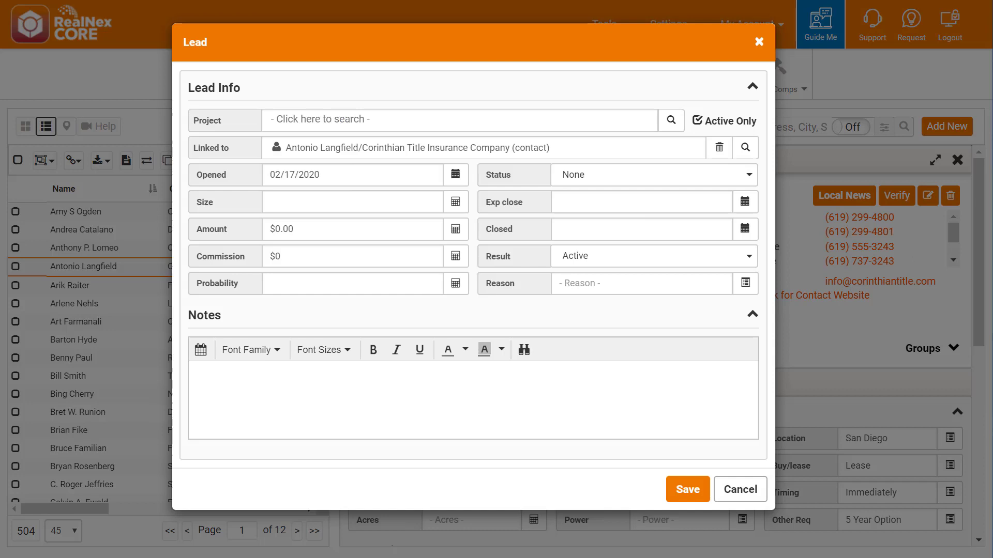
{"action": "type", "text": "balb"}
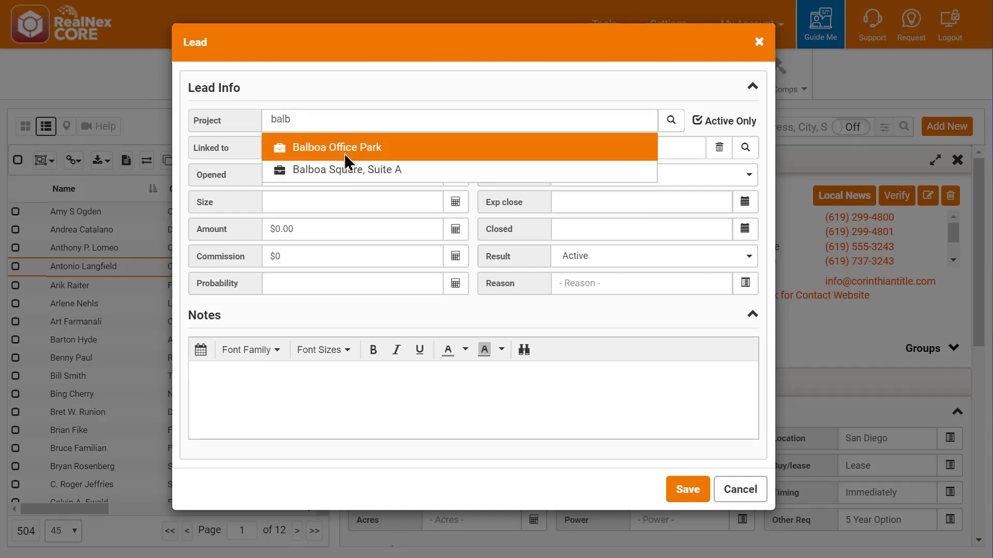
{"action": "left_click", "coordinate": [347, 169]}
{"action": "type", "text": "3 fla"}
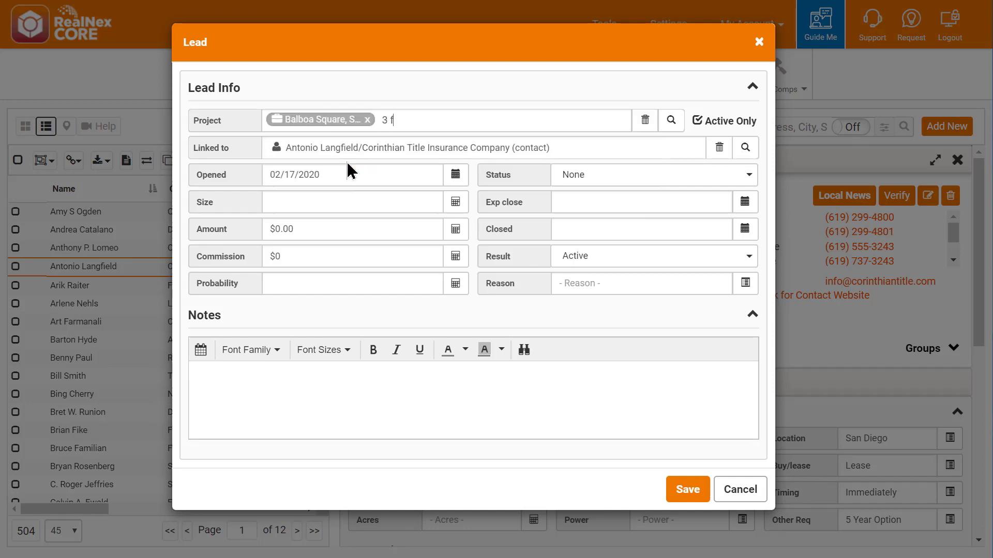
{"action": "left_click", "coordinate": [356, 149]}
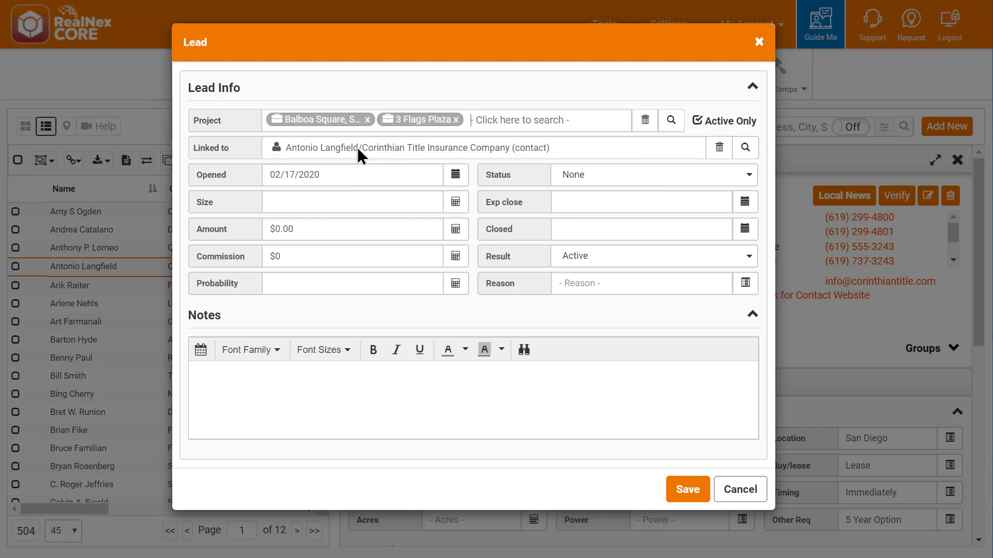
{"action": "type", "text": "tow"}
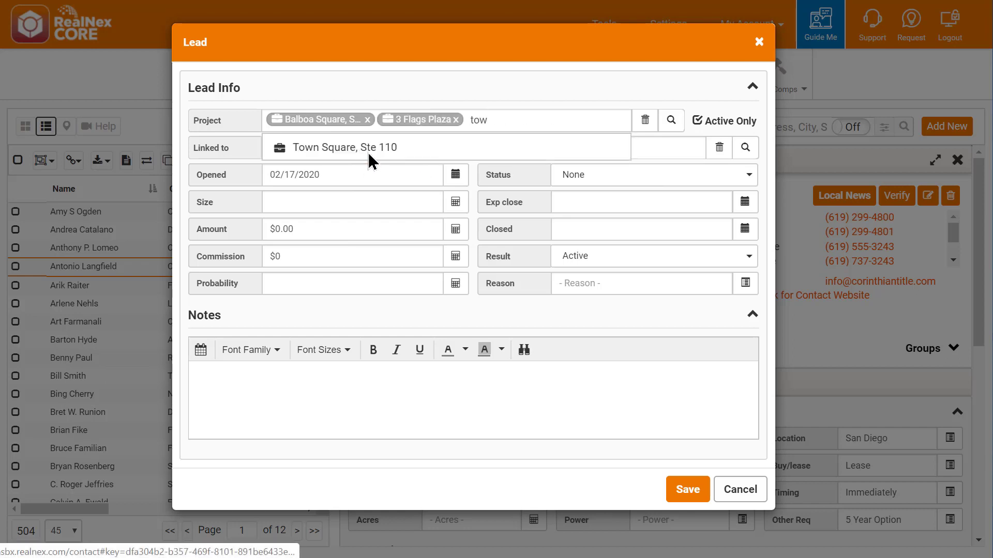
{"action": "left_click", "coordinate": [373, 154]}
Enter lead size 4,500 and commission $96,000, then save the lead.
{"action": "left_click", "coordinate": [323, 224]}
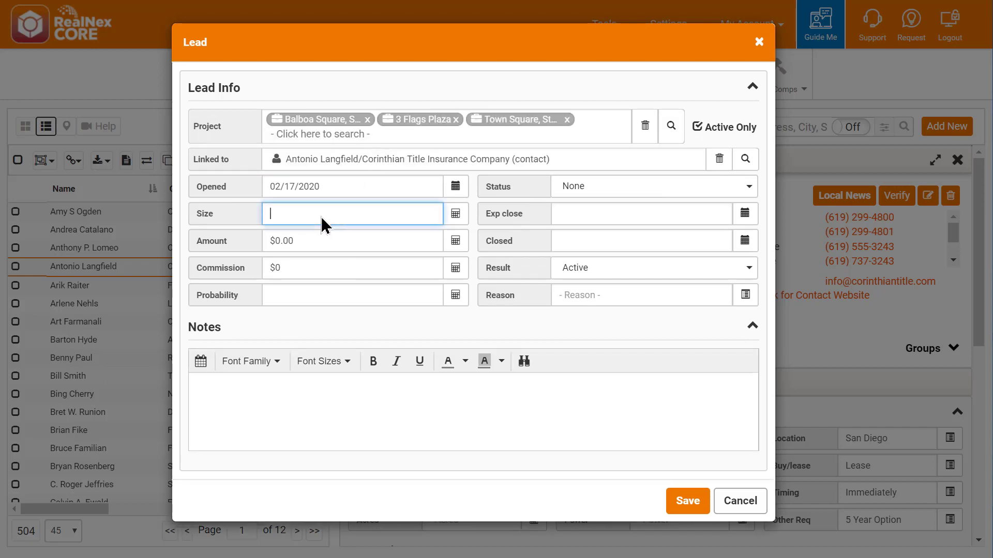
{"action": "type", "text": "4,500"}
{"action": "left_click", "coordinate": [312, 272]}
{"action": "type", "text": "96,00"}
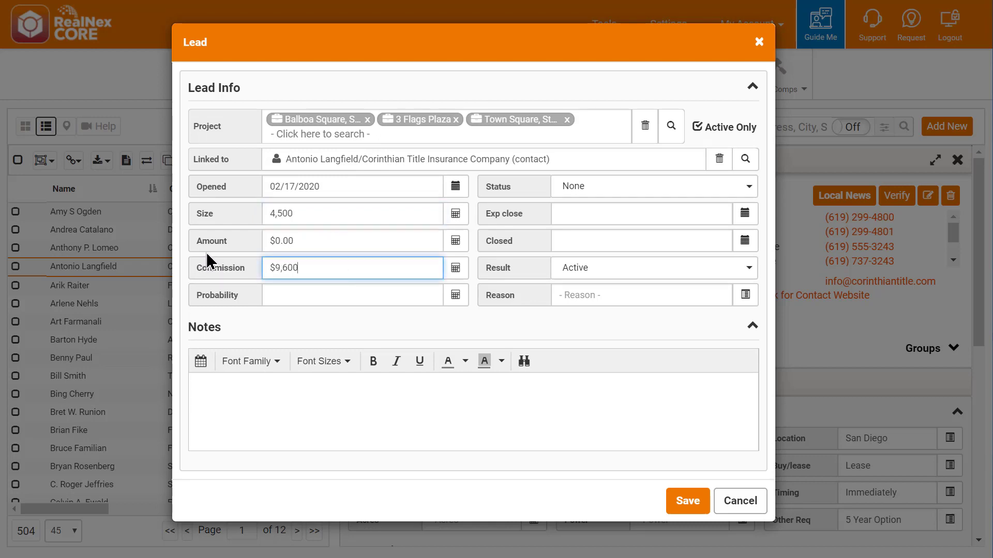
{"action": "type", "text": "0"}
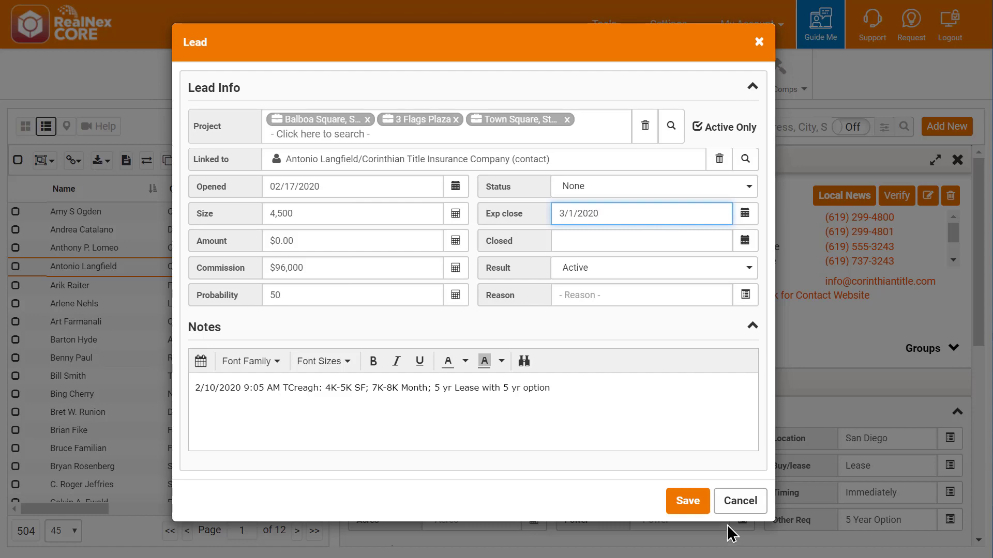
{"action": "left_click", "coordinate": [691, 501]}
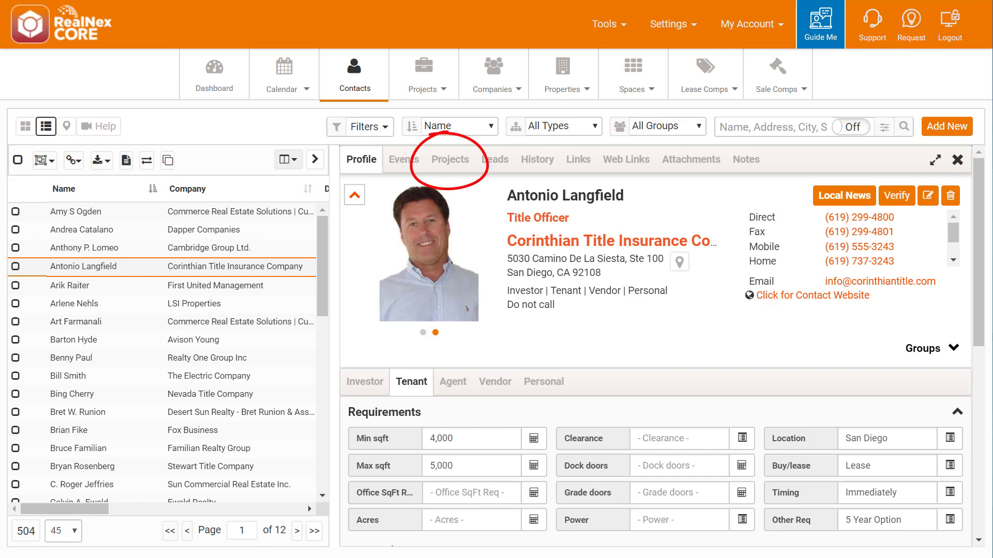
Show the contact's Projects list with the three new leads at size 4,500.
{"action": "left_click", "coordinate": [457, 160]}
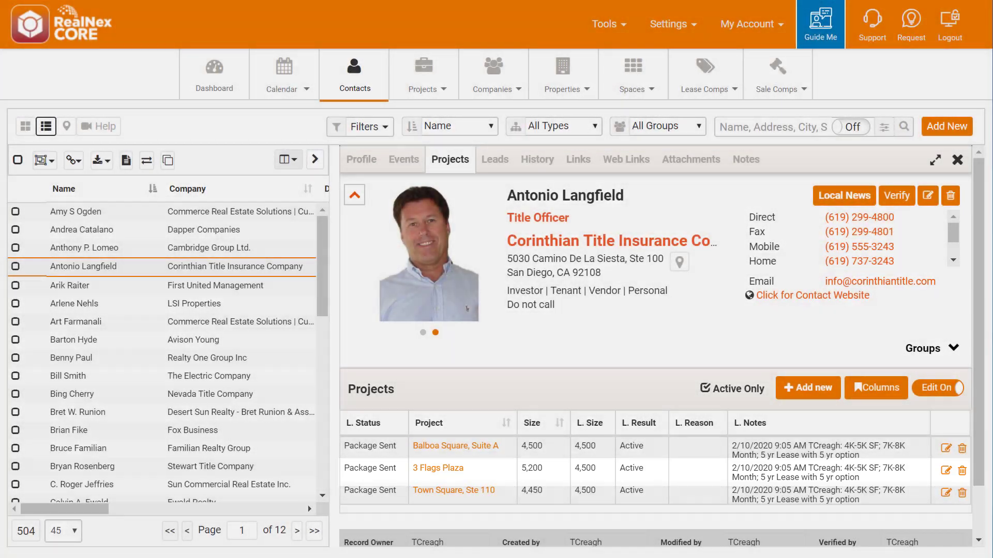
Mark the 3 Flags Plaza lead's result as Lost.
{"action": "left_click", "coordinate": [698, 471]}
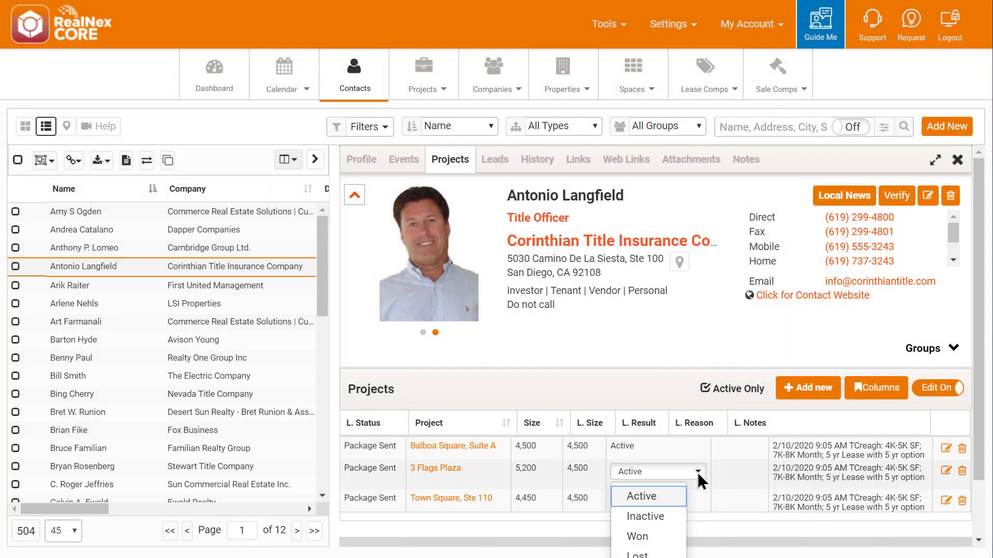
{"action": "left_click", "coordinate": [640, 554]}
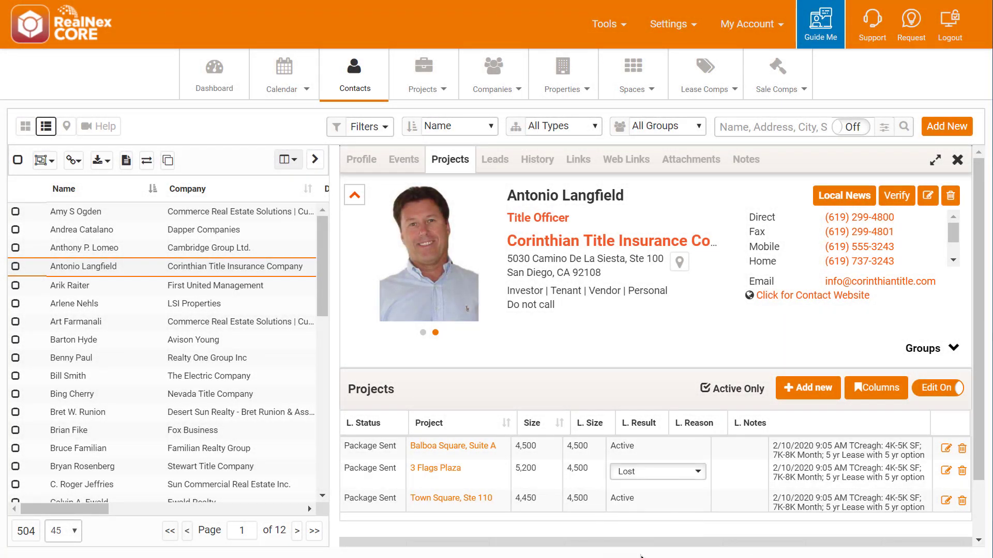
{"action": "left_click", "coordinate": [722, 481]}
{"action": "type", "text": "locatio"}
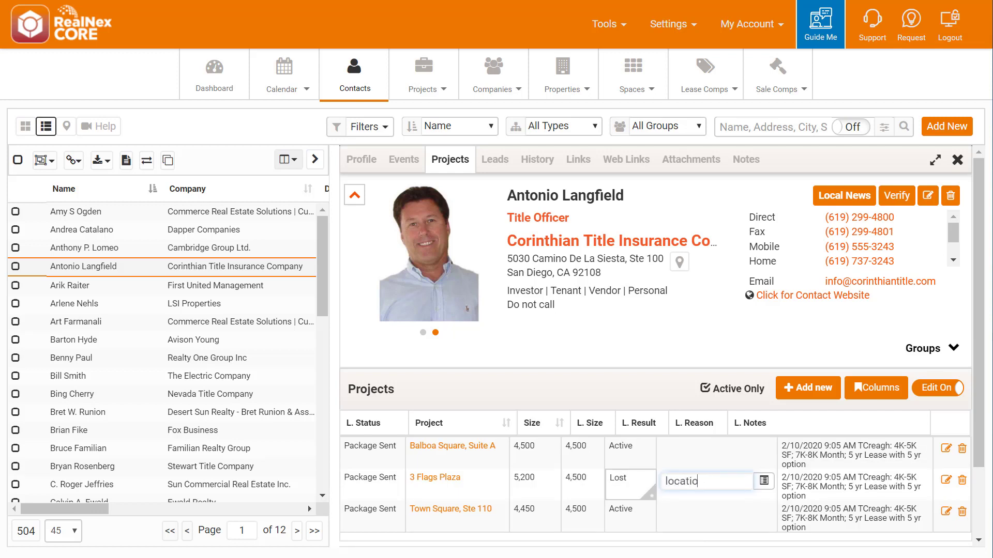
{"action": "type", "text": "n, layout"}
{"action": "key", "text": "BackSpace"}
{"action": "key", "text": "BackSpace"}
{"action": "key", "text": "BackSpace"}
{"action": "key", "text": "BackSpace"}
{"action": "key", "text": "BackSpace"}
{"action": "key", "text": "BackSpace"}
{"action": "key", "text": "BackSpace"}
{"action": "key", "text": "BackSpace"}
{"action": "key", "text": "BackSpace"}
{"action": "key", "text": "BackSpace"}
{"action": "key", "text": "BackSpace"}
{"action": "key", "text": "BackSpace"}
{"action": "key", "text": "BackSpace"}
{"action": "key", "text": "BackSpace"}
{"action": "key", "text": "BackSpace"}
{"action": "key", "text": "BackSpace"}
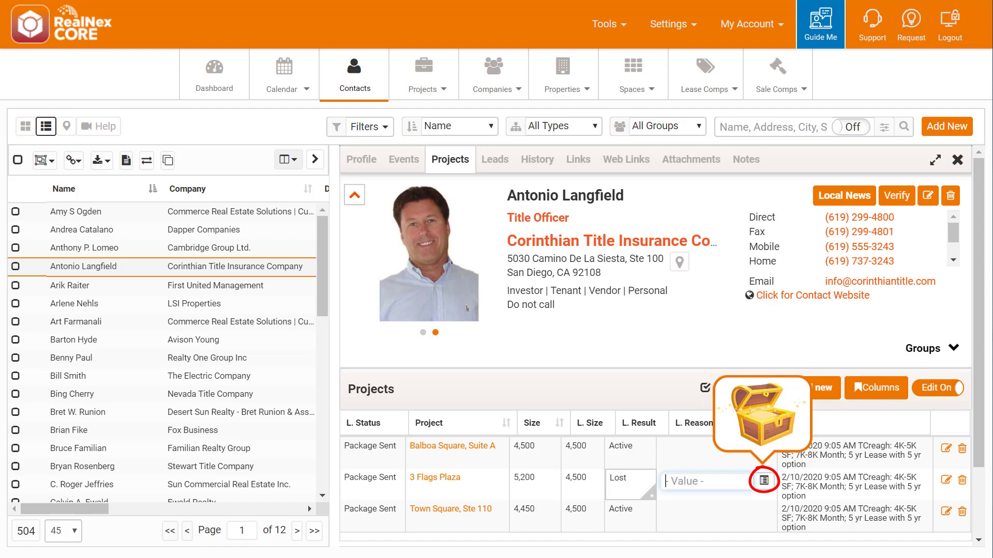
Pick Location and Layout as its lost reasons from the preset list and save.
{"action": "left_click", "coordinate": [763, 482]}
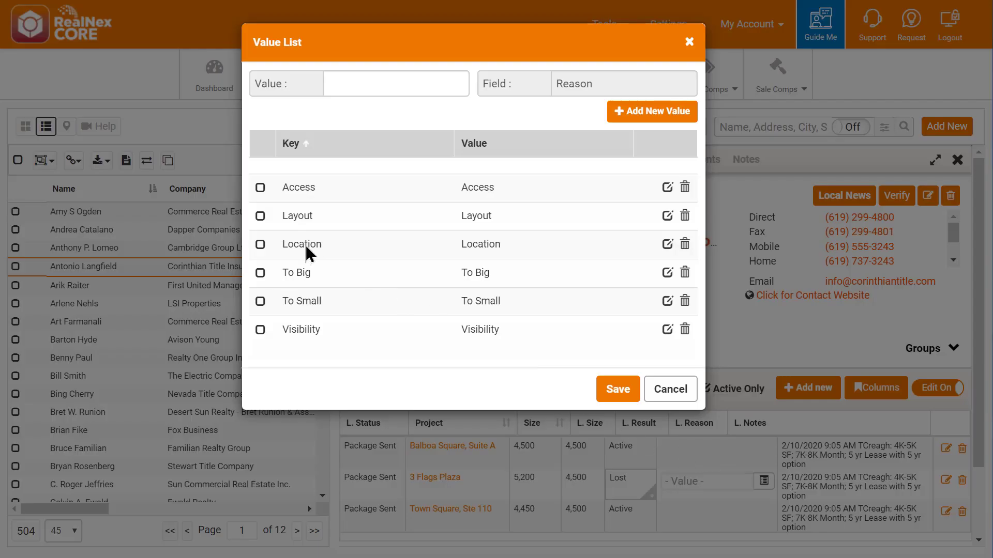
{"action": "left_click", "coordinate": [260, 243]}
{"action": "left_click", "coordinate": [260, 215]}
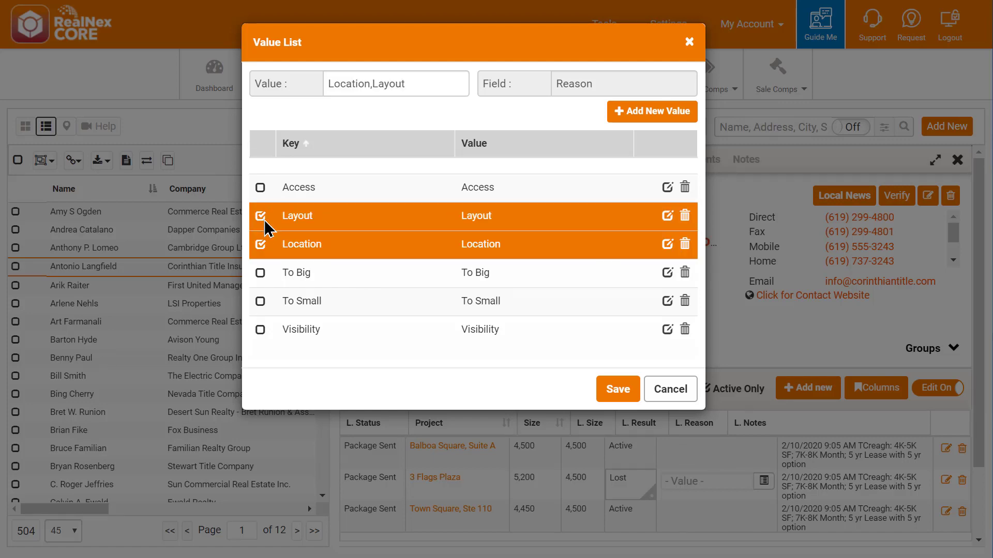
{"action": "left_click", "coordinate": [617, 394]}
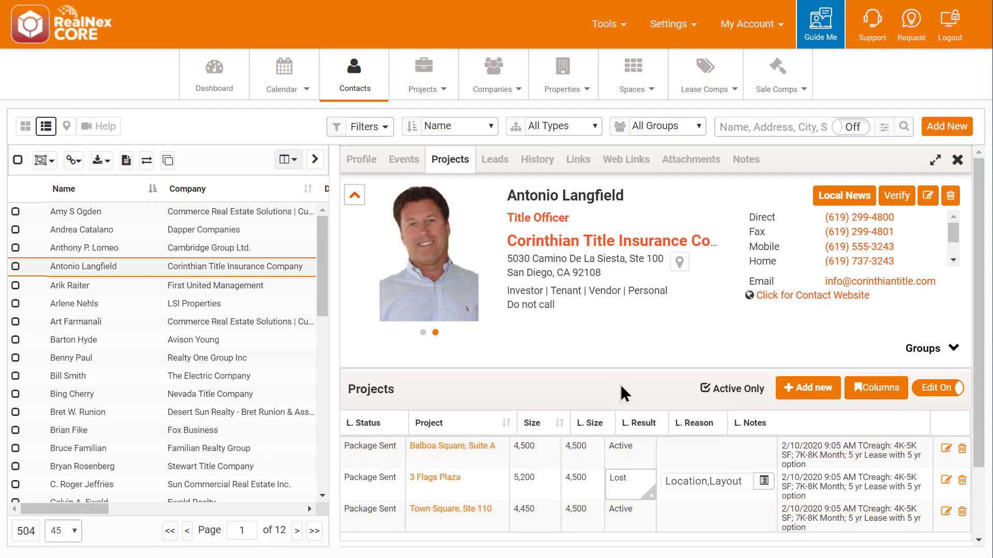
Change the Balboa Square and Town Square lead statuses to Tour Scheduled.
{"action": "left_click", "coordinate": [386, 449]}
{"action": "left_click", "coordinate": [406, 449]}
{"action": "left_click", "coordinate": [390, 405]}
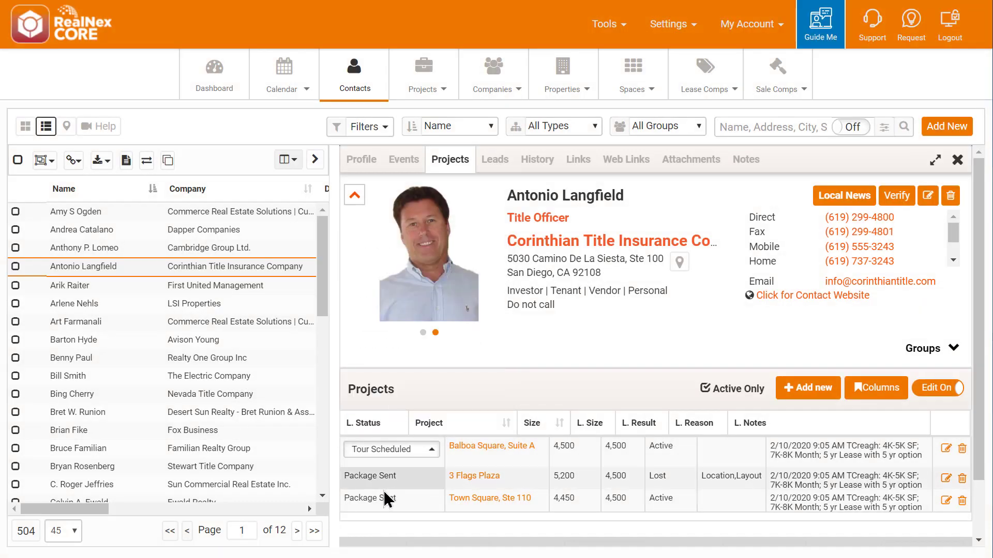
{"action": "left_click", "coordinate": [385, 498]}
{"action": "left_click", "coordinate": [413, 493]}
{"action": "left_click", "coordinate": [428, 467]}
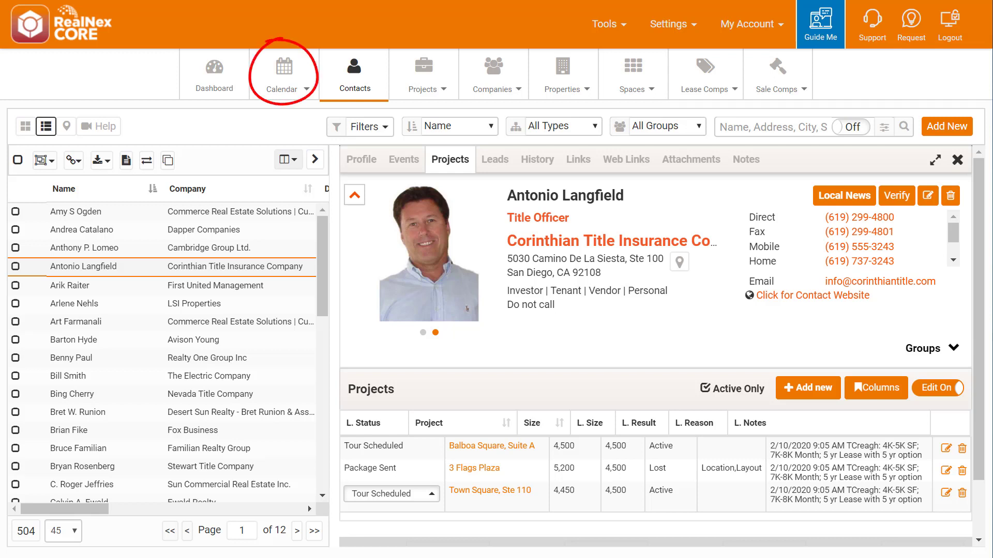
Open the Calendar in a new window.
{"action": "right_click", "coordinate": [285, 73]}
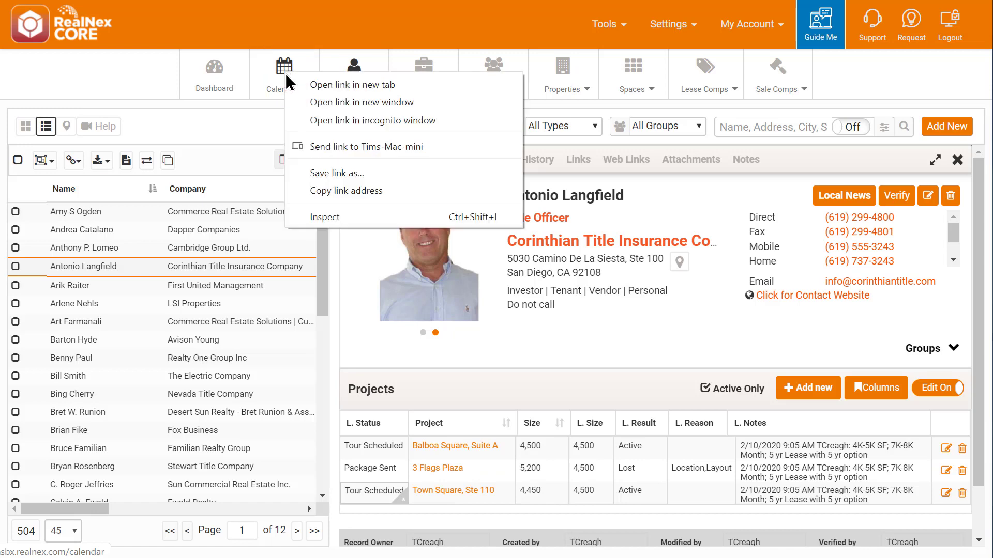
{"action": "left_click", "coordinate": [335, 104]}
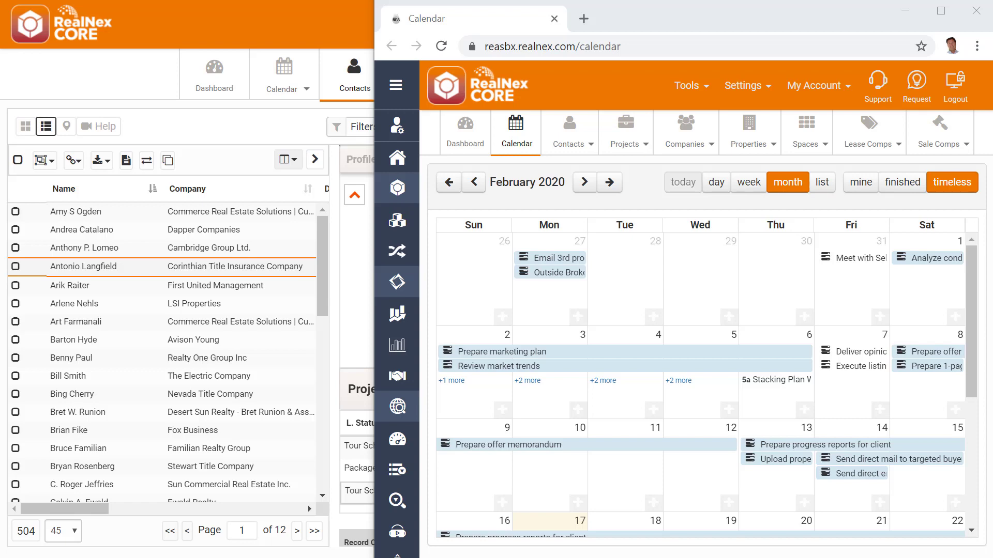
Start a new event for the contact and add the suggested team member as participant.
{"action": "right_click", "coordinate": [122, 274]}
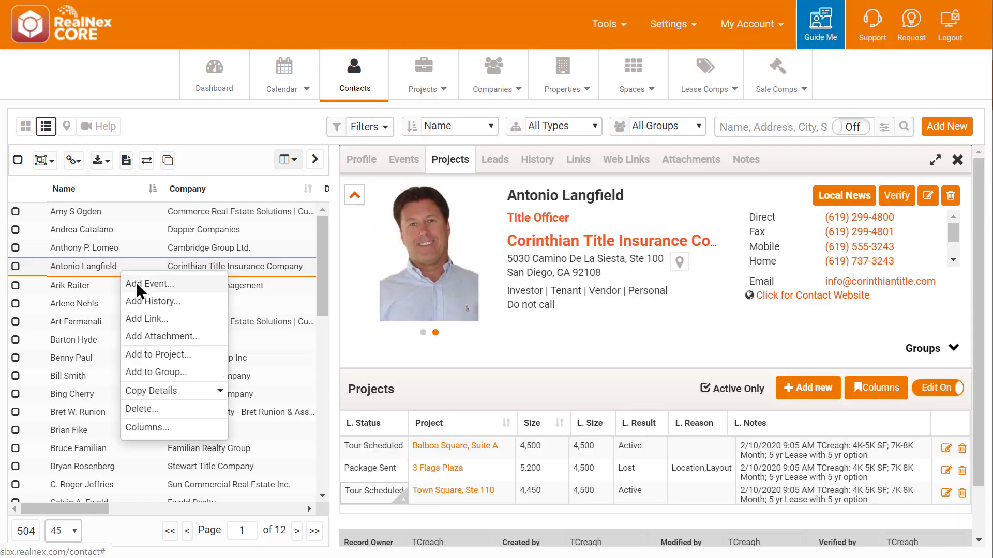
{"action": "left_click", "coordinate": [139, 284]}
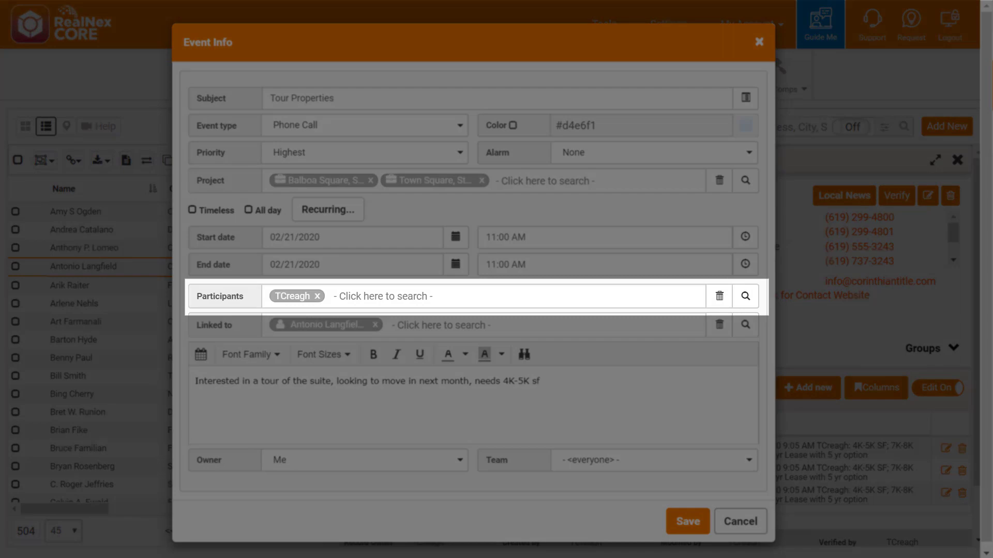
{"action": "left_click", "coordinate": [412, 295]}
{"action": "type", "text": "shr"}
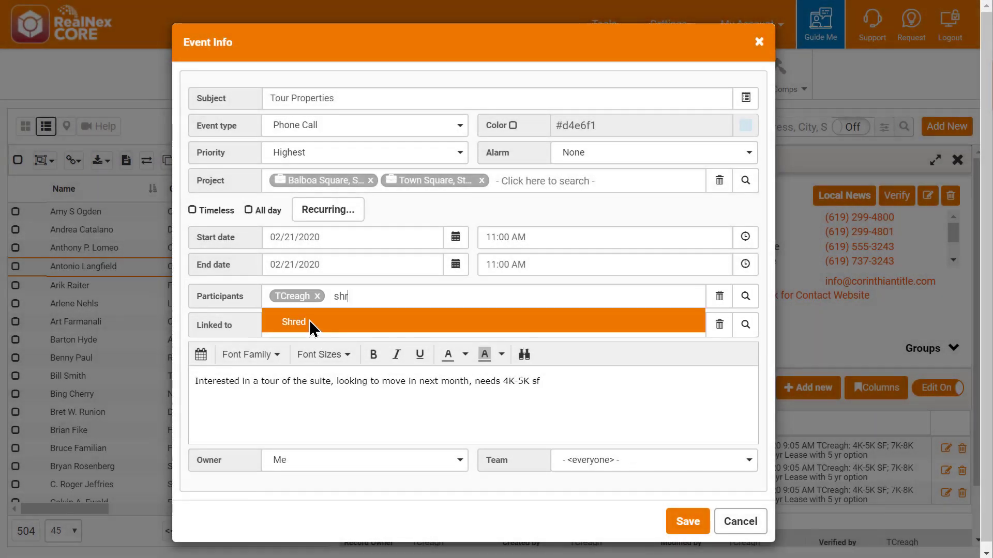
{"action": "left_click", "coordinate": [311, 327]}
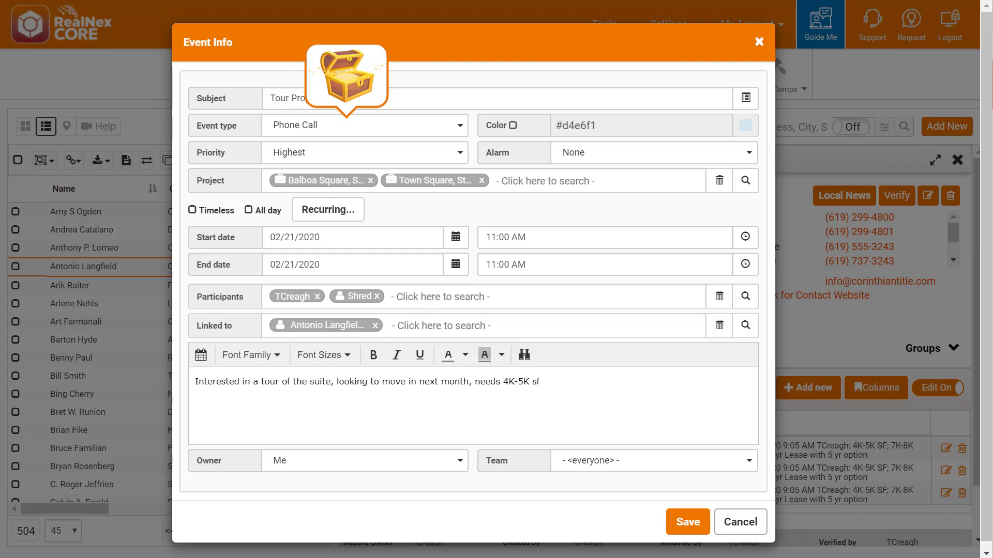
Set the event type to Tour and save the tour event.
{"action": "left_click", "coordinate": [459, 125]}
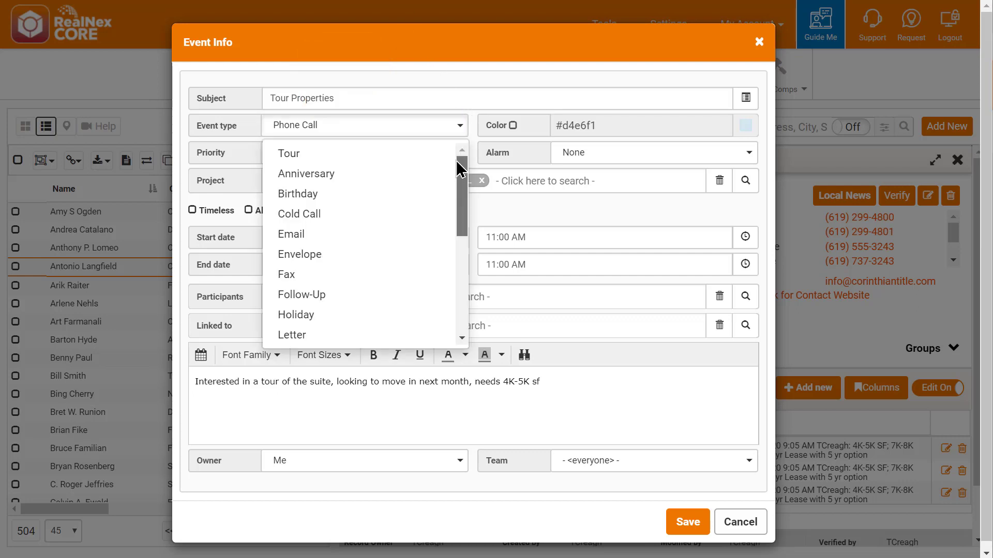
{"action": "left_click_drag", "start_coordinate": [461, 181], "coordinate": [482, 131]}
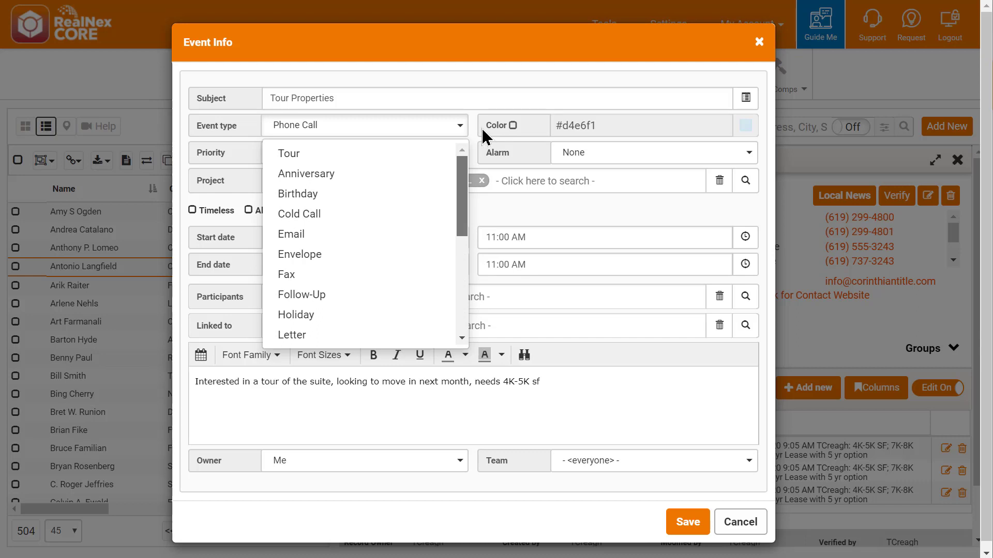
{"action": "left_click", "coordinate": [296, 152]}
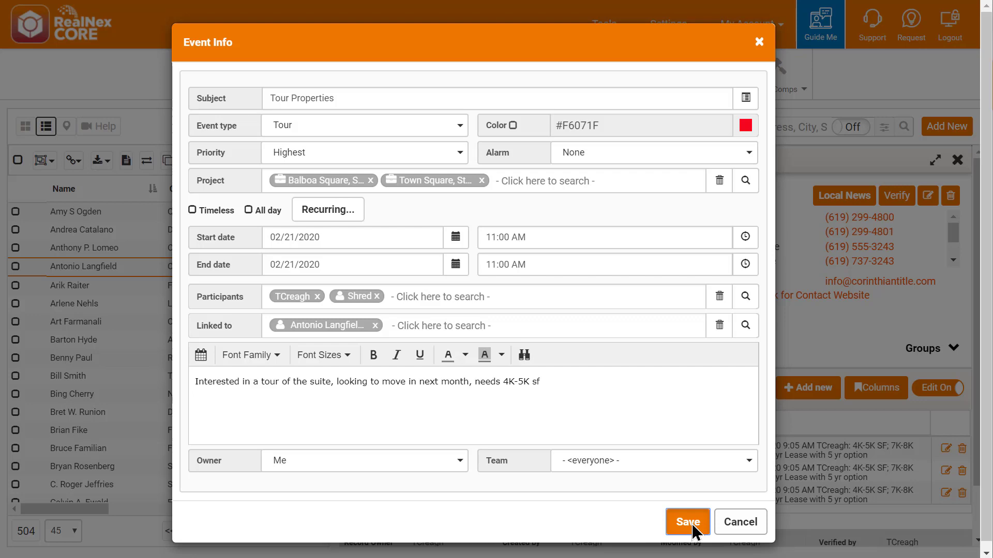
{"action": "left_click", "coordinate": [688, 522]}
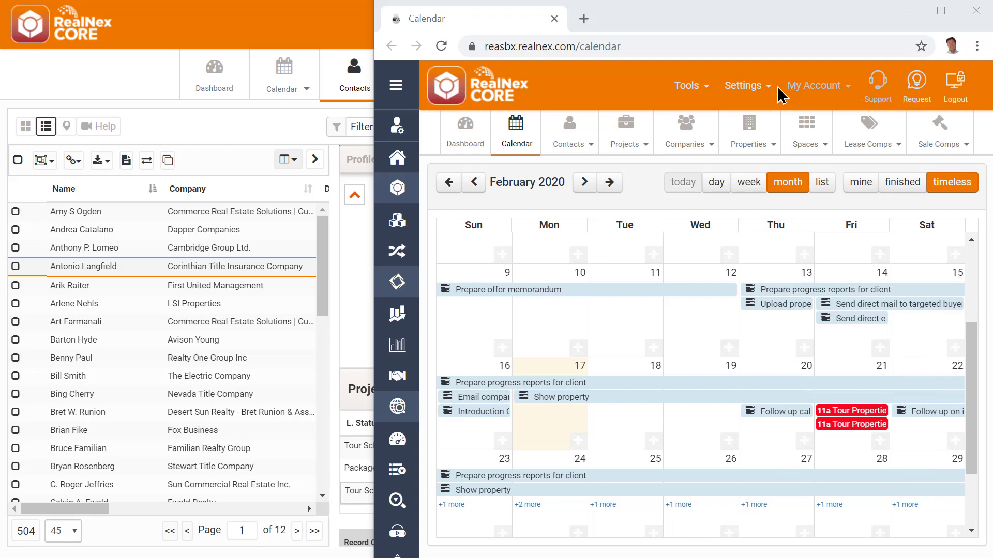
Review the event type colours under Settings > System Tables > Event Types, then close it.
{"action": "left_click", "coordinate": [745, 88]}
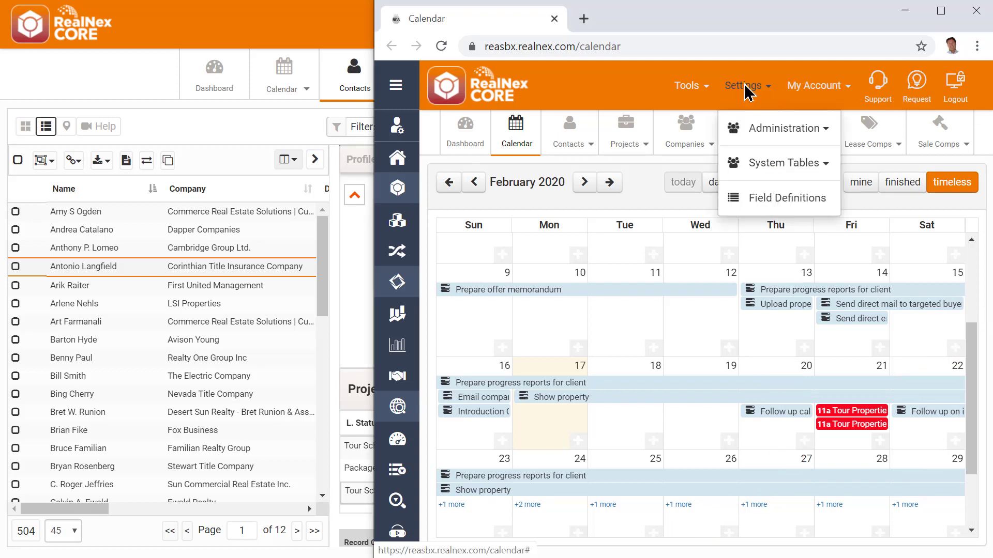
{"action": "left_click", "coordinate": [768, 165]}
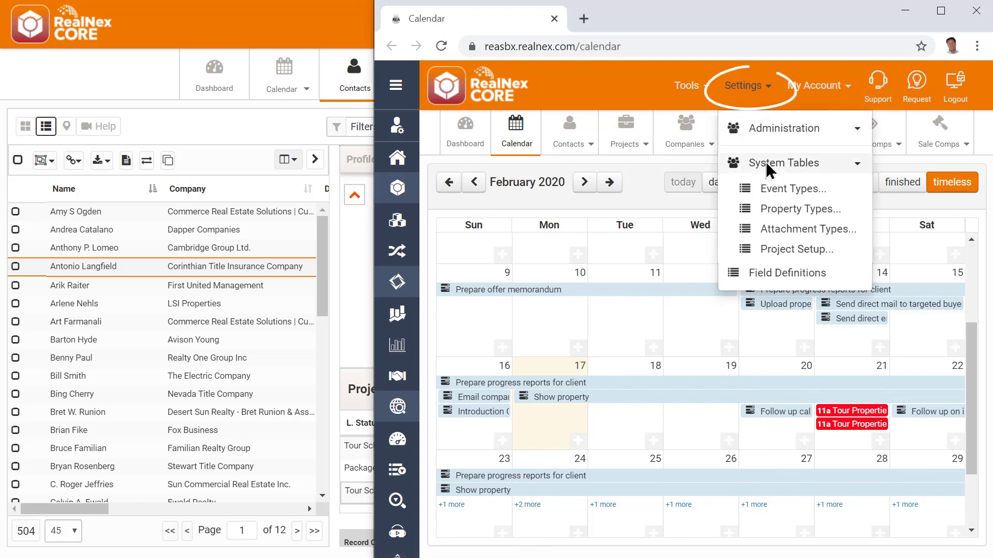
{"action": "left_click", "coordinate": [787, 196]}
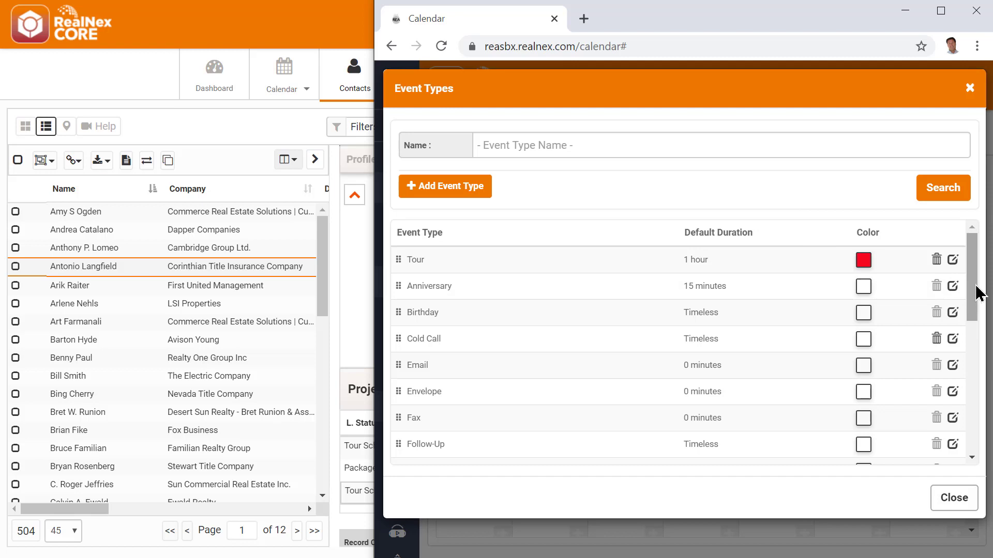
{"action": "left_click", "coordinate": [964, 505]}
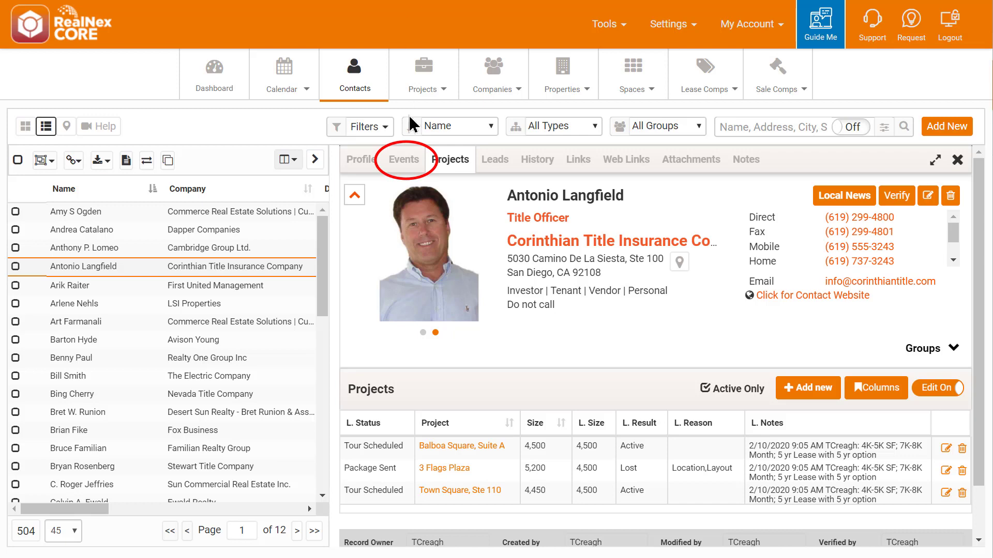
In the contact's Events, change both tours' start dates to 02/20/2020 11:00 AM.
{"action": "left_click", "coordinate": [407, 159]}
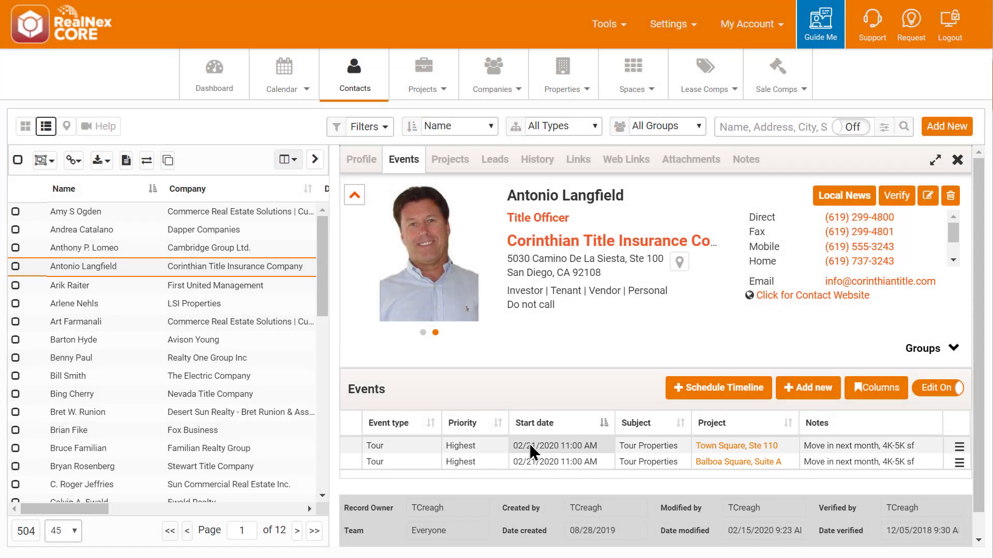
{"action": "left_click", "coordinate": [533, 439]}
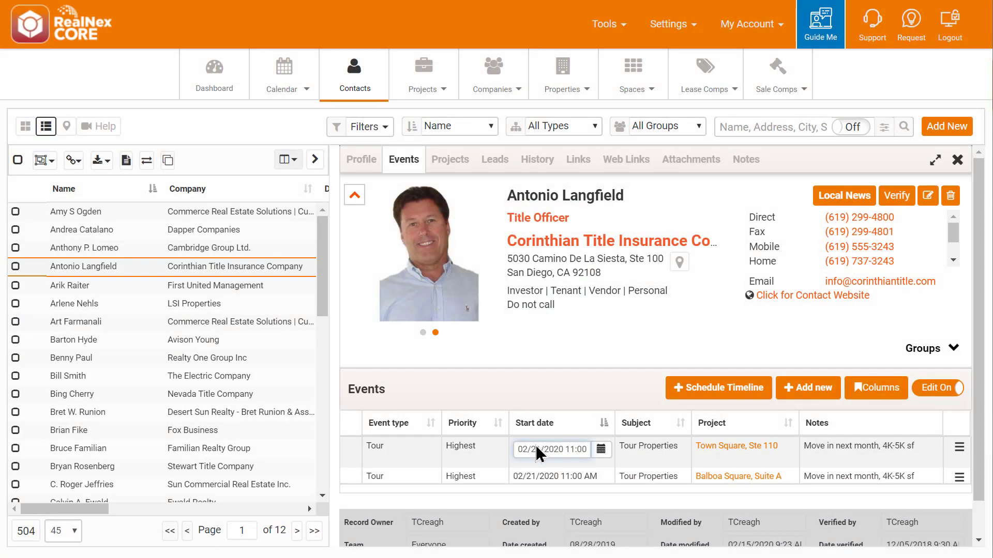
{"action": "left_click", "coordinate": [545, 479]}
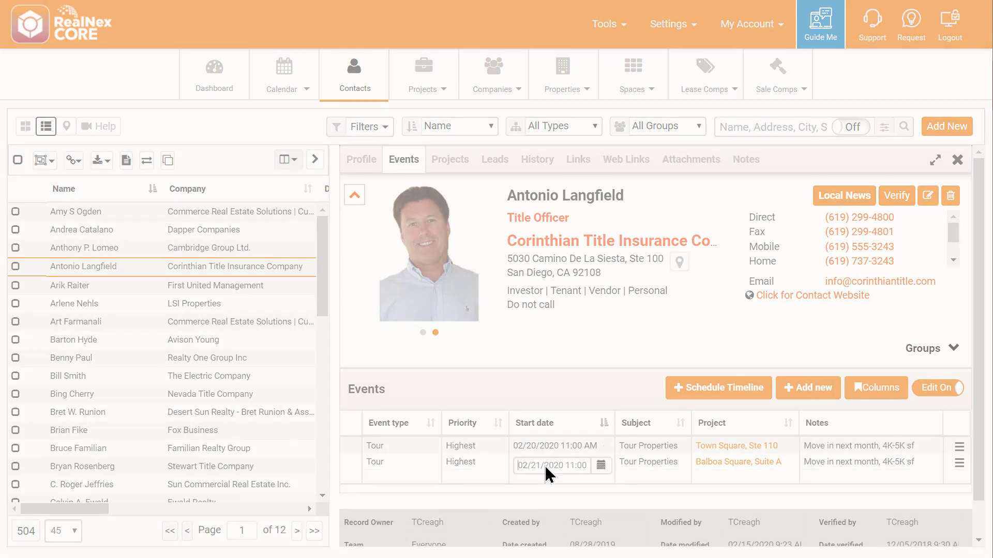
{"action": "scroll", "coordinate": [542, 468], "scroll_direction": "down", "scroll_amount": 1}
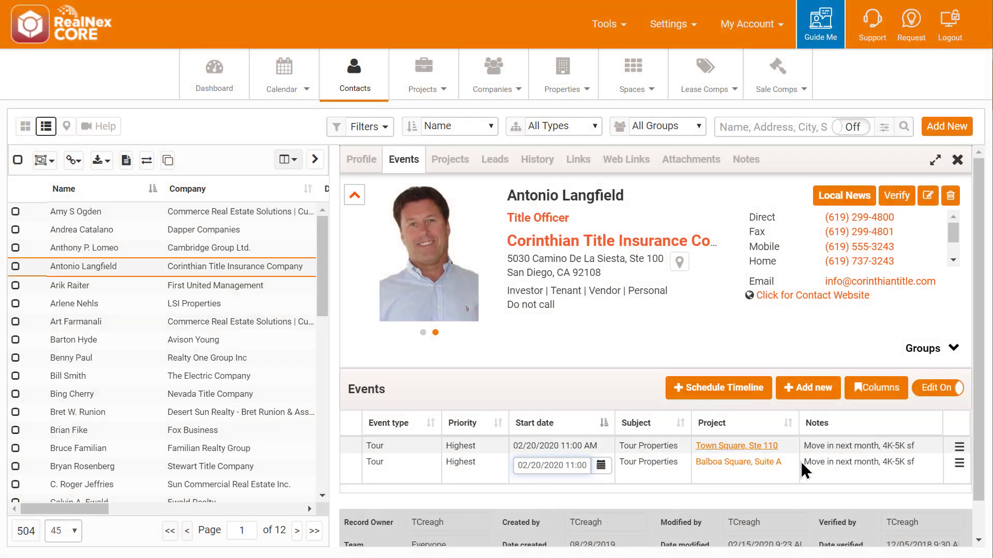
{"action": "left_click", "coordinate": [862, 473]}
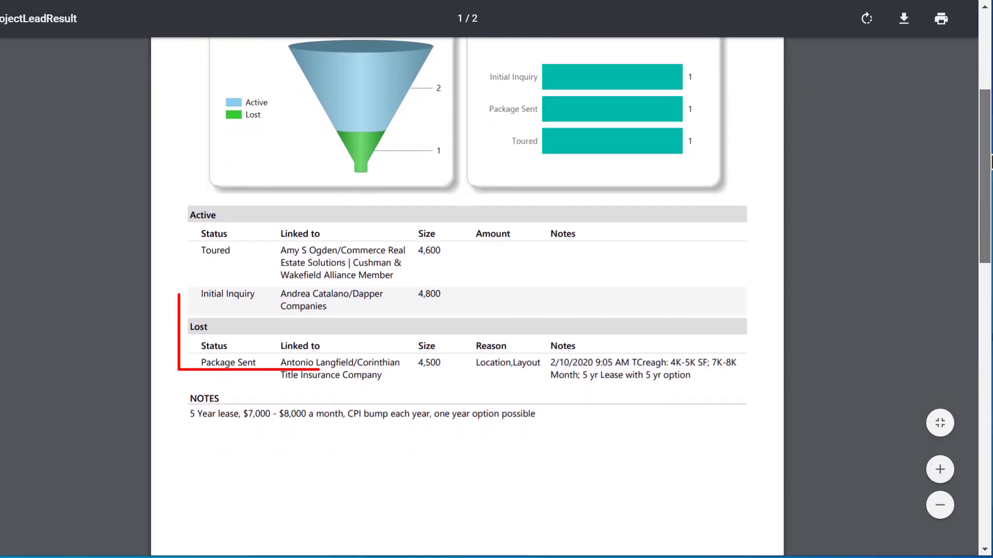
Scroll through the ProjectLeadResult report pages, noting the duplicate Tour Scheduled rows.
{"action": "scroll", "coordinate": [990, 161], "scroll_direction": "down", "scroll_amount": 1}
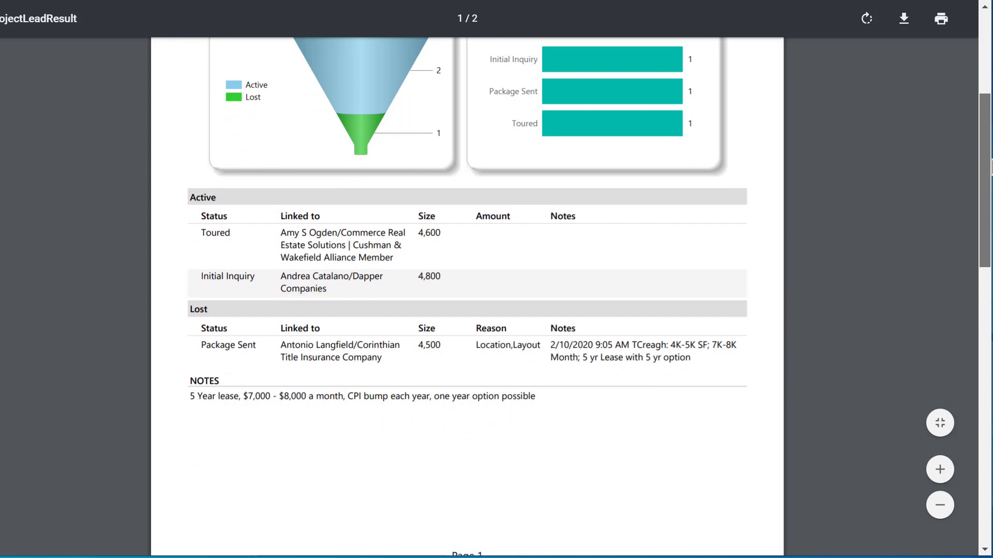
{"action": "scroll", "coordinate": [990, 162], "scroll_direction": "down", "scroll_amount": 5}
{"action": "scroll", "coordinate": [466, 297], "scroll_direction": "down", "scroll_amount": 10}
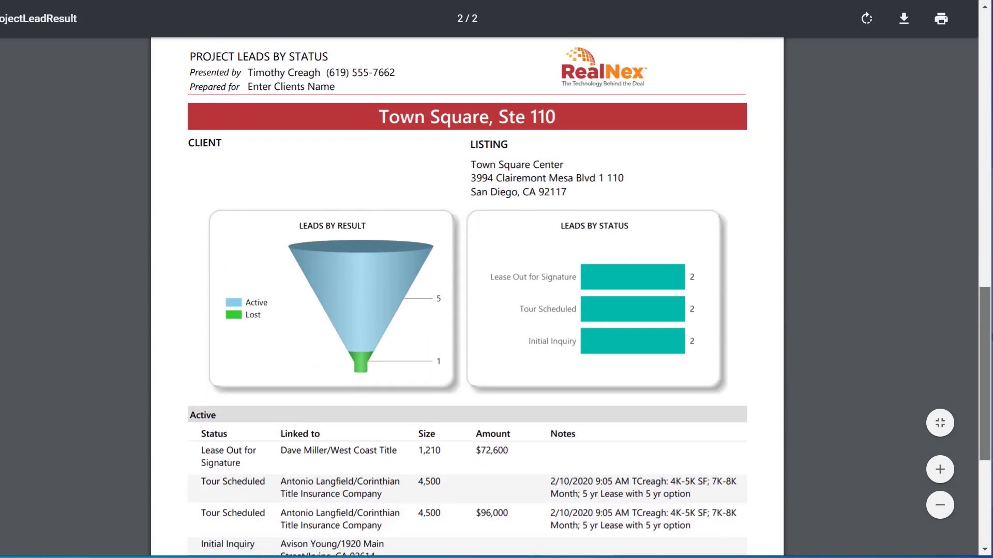
{"action": "scroll", "coordinate": [467, 297], "scroll_direction": "down", "scroll_amount": 1}
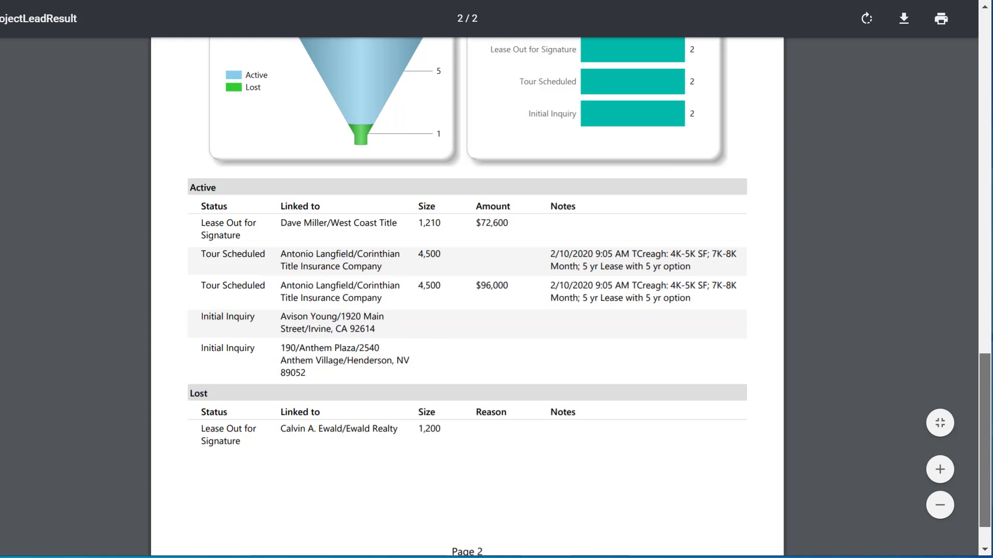
{"action": "scroll", "coordinate": [467, 297], "scroll_direction": "down", "scroll_amount": 1}
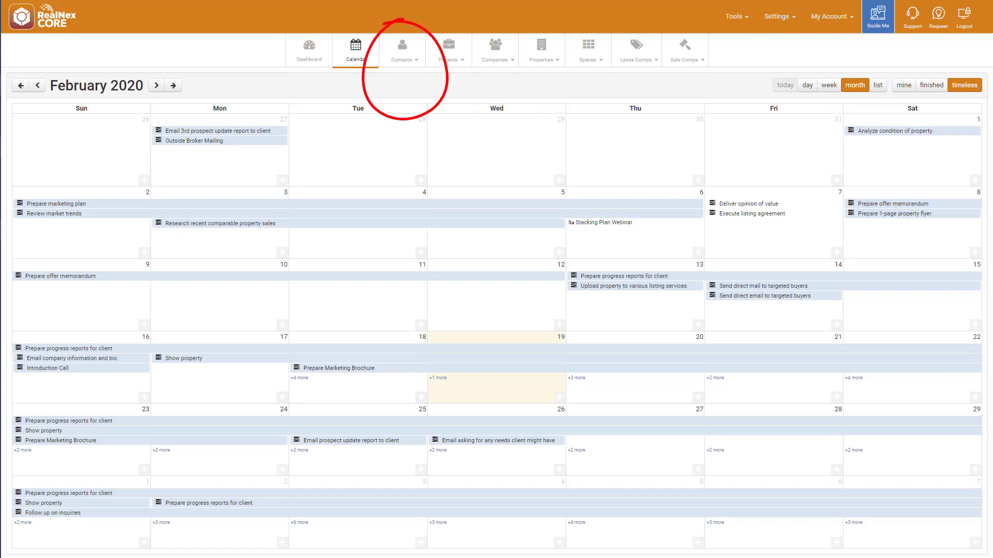
Find the Corinthian Title Insurance Company contact by first name and list his six linked projects.
{"action": "left_click", "coordinate": [417, 63]}
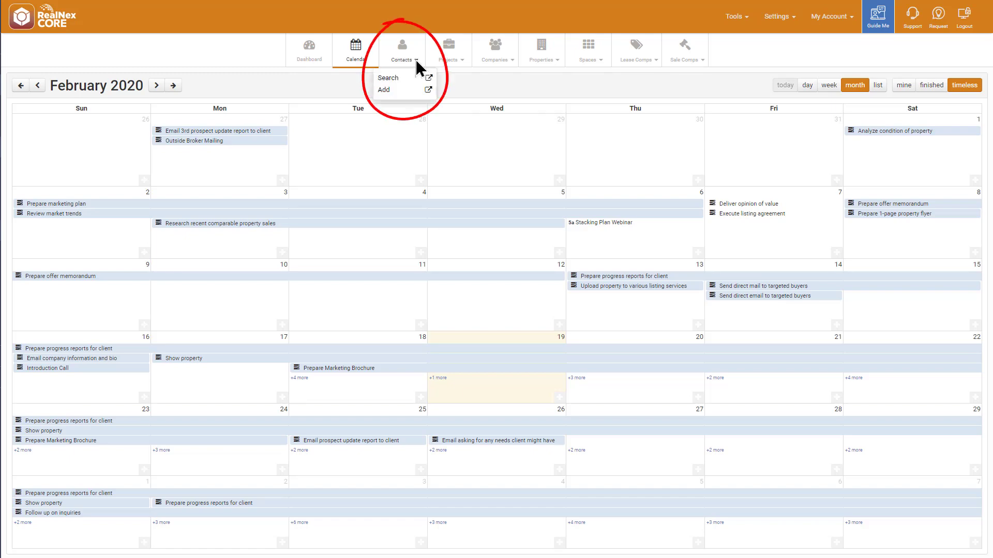
{"action": "left_click", "coordinate": [407, 80]}
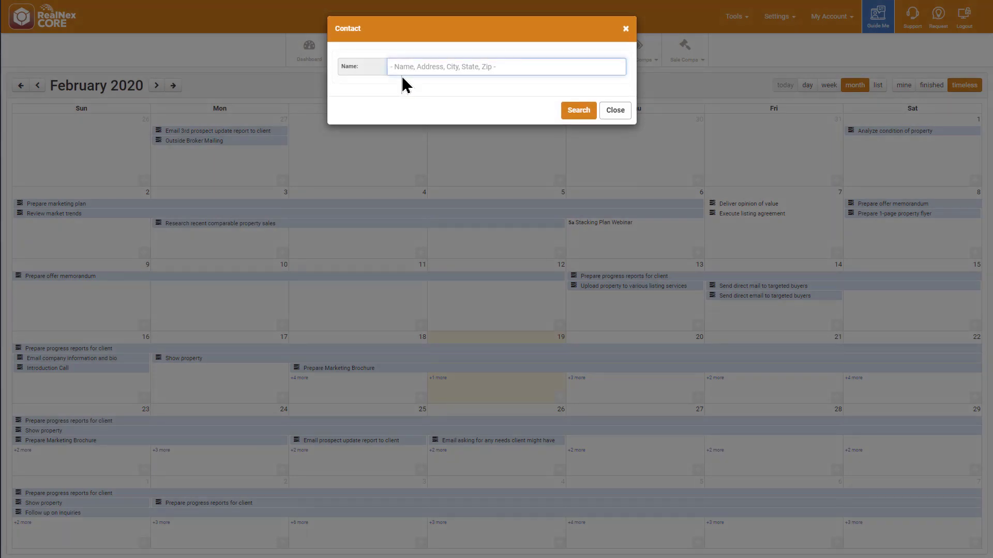
{"action": "type", "text": "antonio"}
{"action": "key", "text": "Return"}
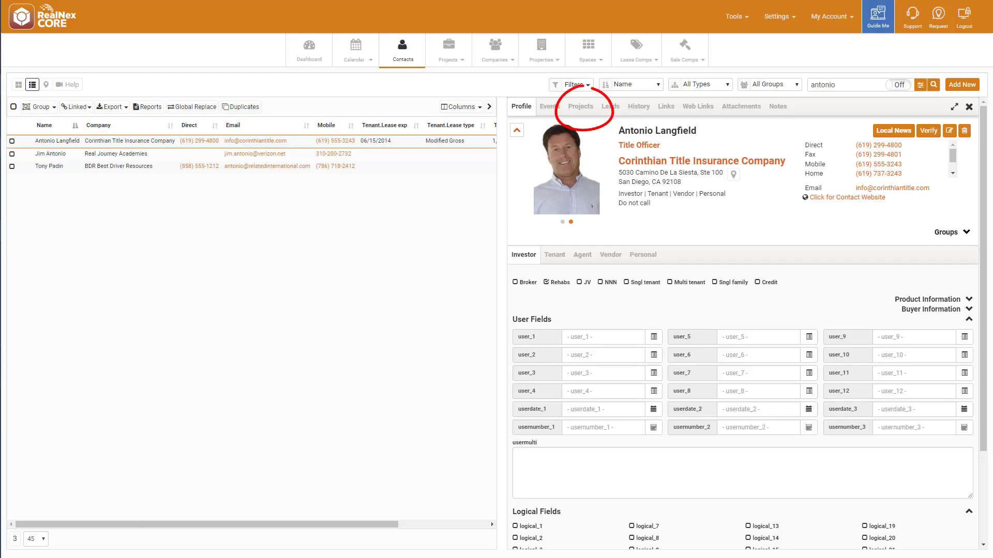
{"action": "left_click", "coordinate": [580, 106]}
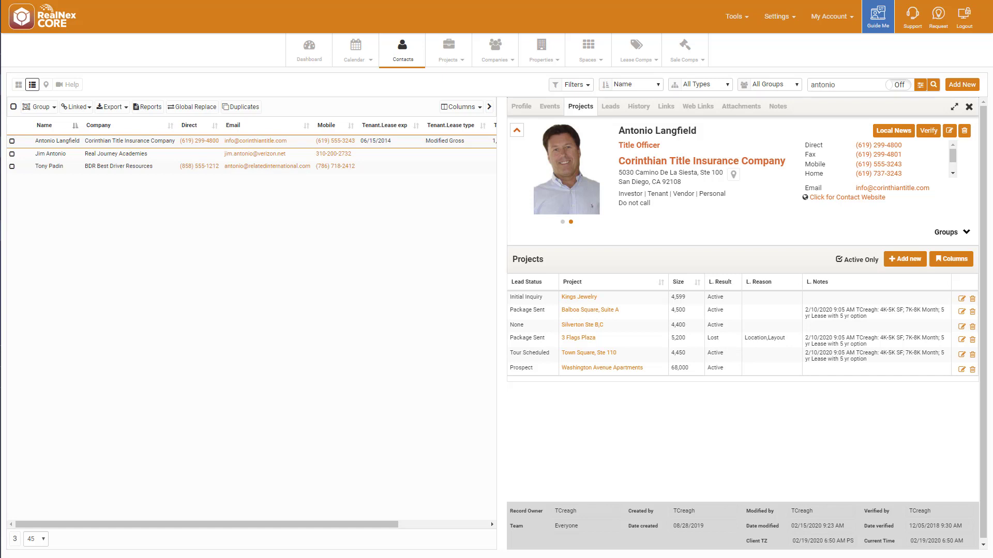
Open the Town Square, Ste 110 project from the projects list and show its four leads.
{"action": "left_click", "coordinate": [458, 53]}
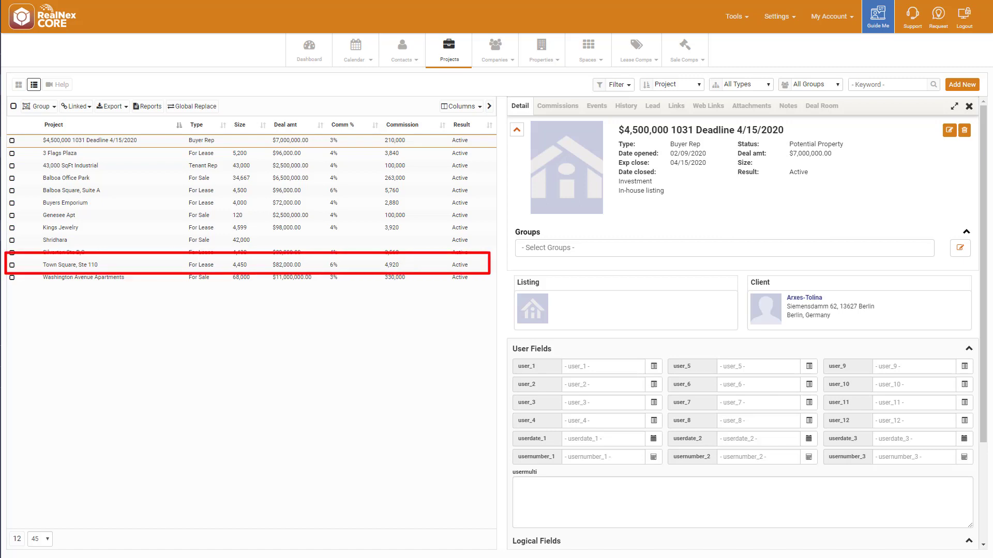
{"action": "left_click", "coordinate": [65, 266]}
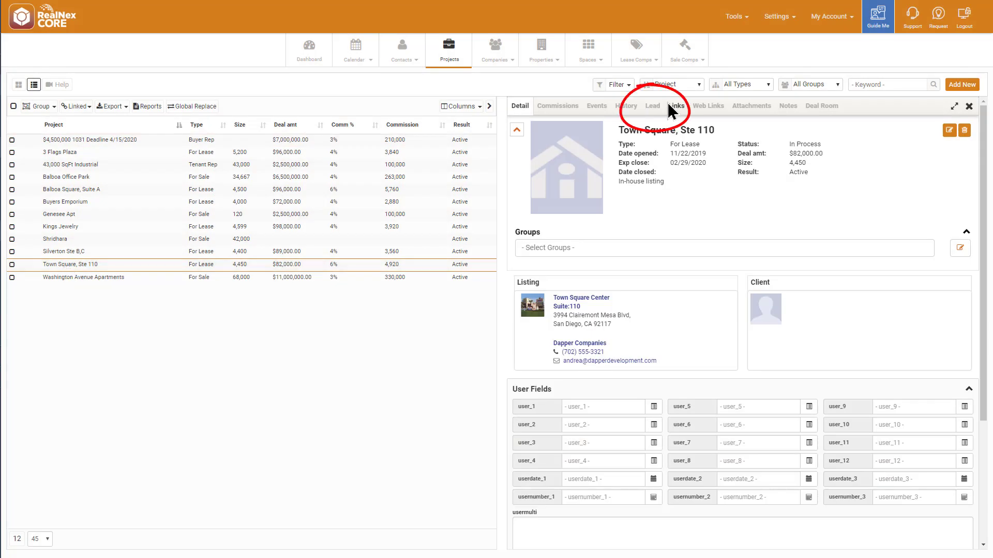
{"action": "left_click", "coordinate": [652, 106]}
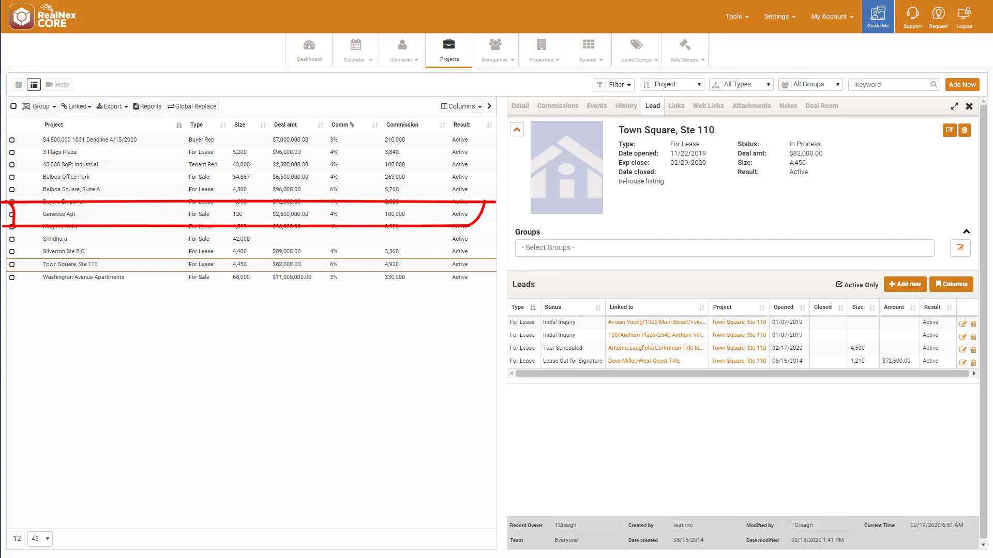
Start a new lead on Genesee Apt linked to the Corinthian Title and Plastic Graphics contacts.
{"action": "left_click", "coordinate": [69, 215]}
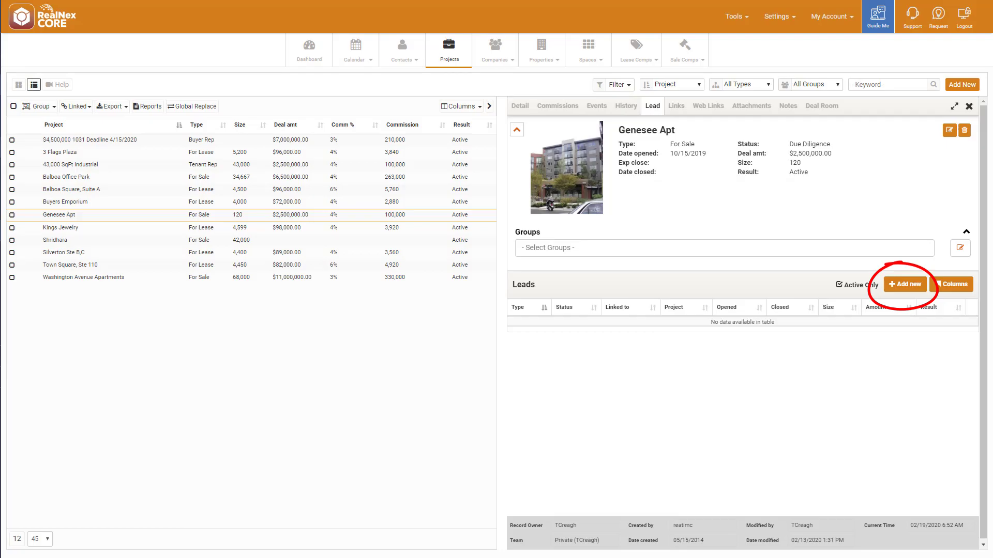
{"action": "left_click", "coordinate": [909, 284]}
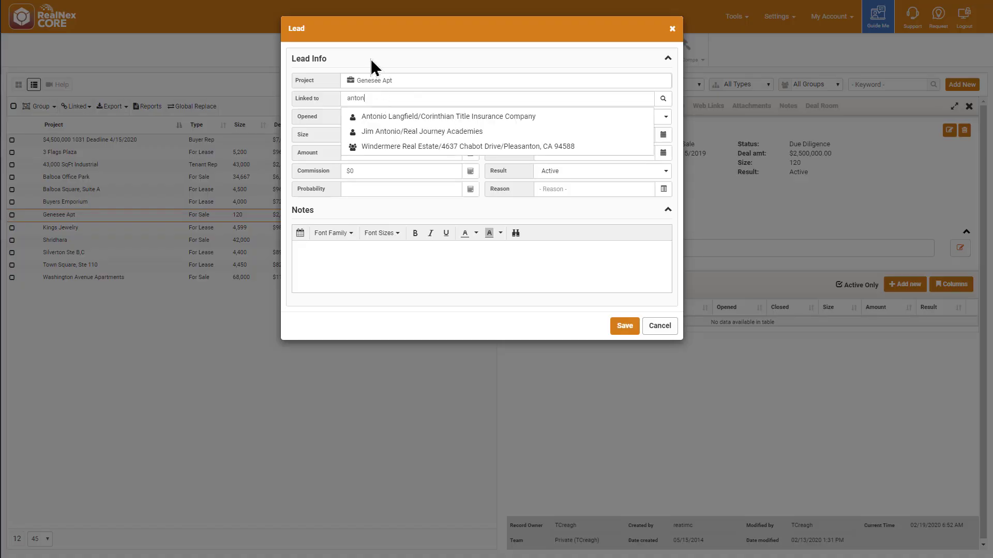
{"action": "left_click", "coordinate": [392, 118]}
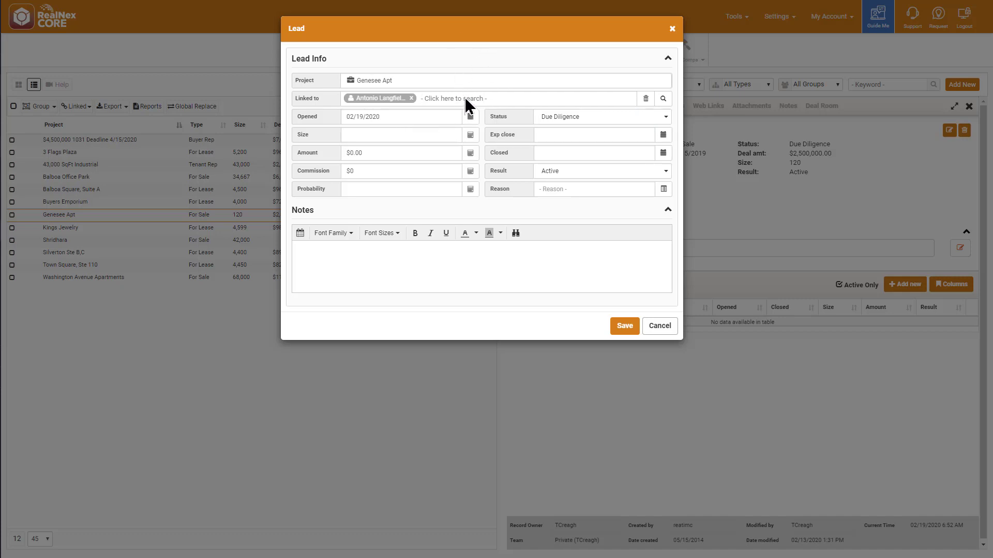
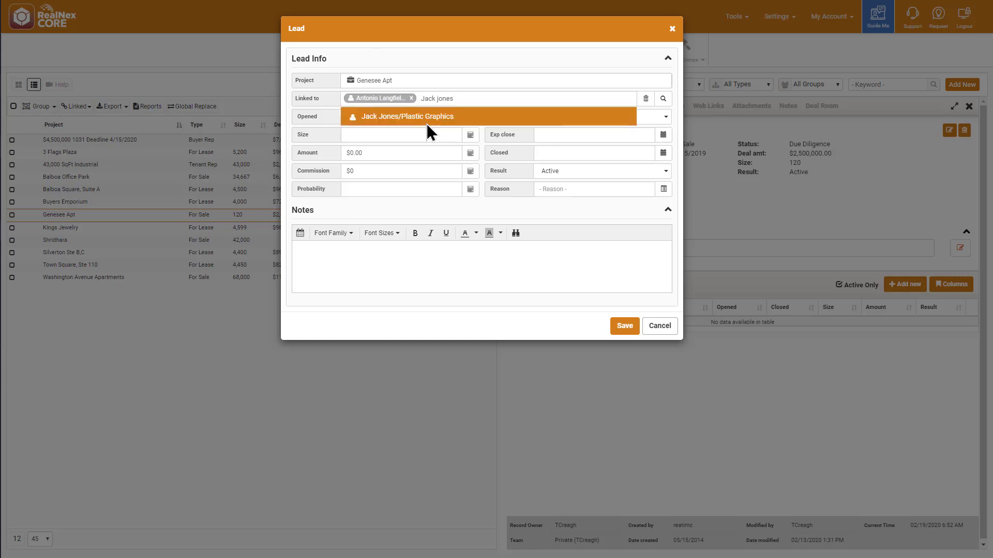
{"action": "left_click", "coordinate": [427, 120]}
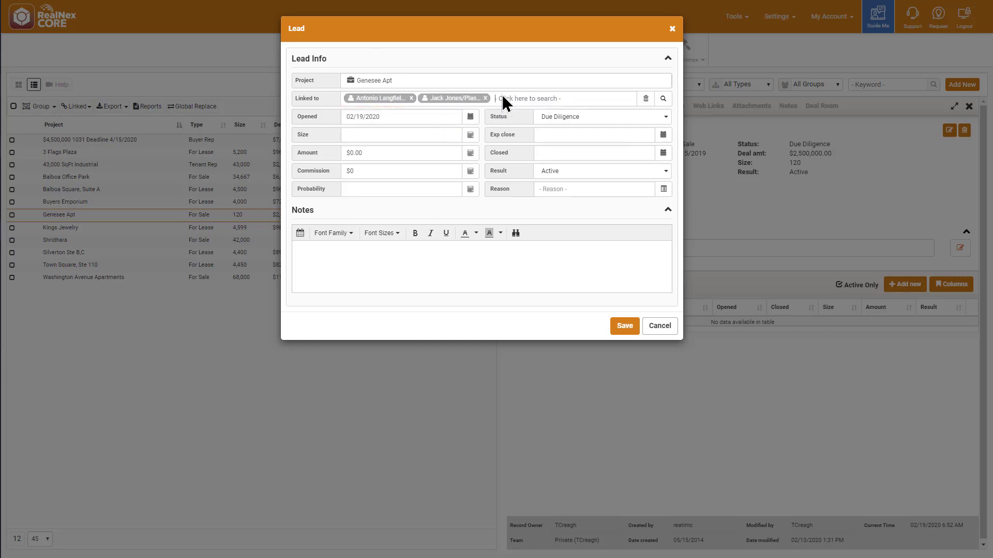
Create a new contact with the entered full name, link it, and save the three-contact lead.
{"action": "left_click", "coordinate": [662, 99]}
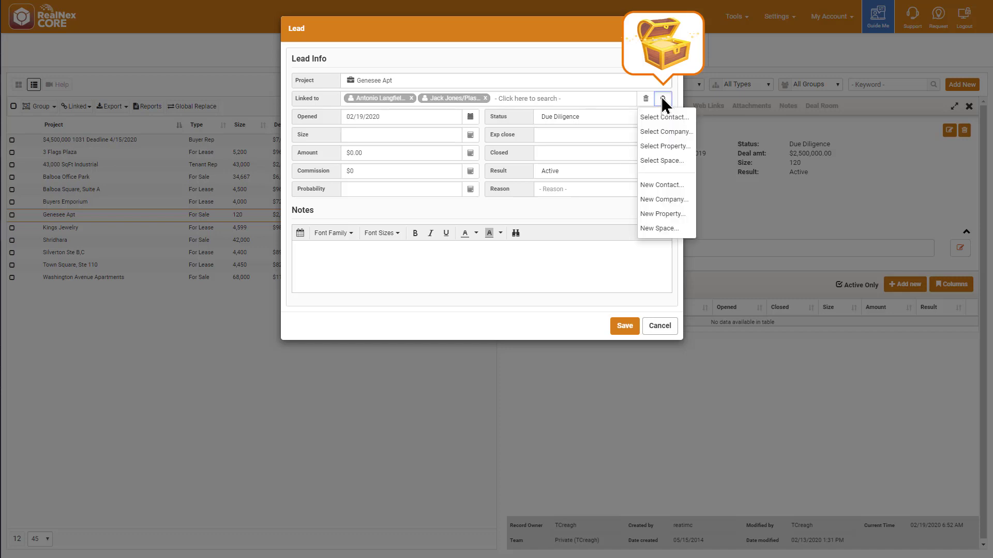
{"action": "left_click", "coordinate": [660, 185]}
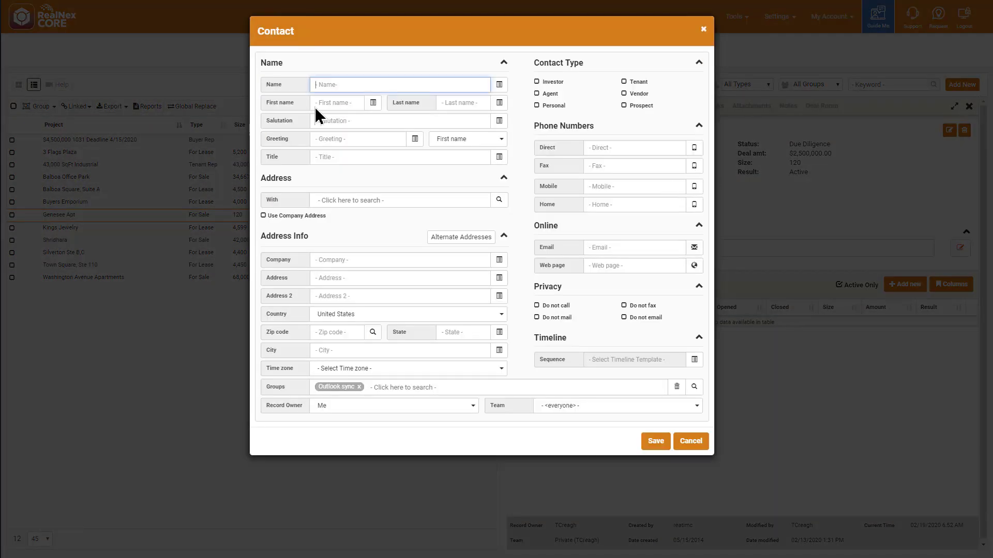
{"action": "type", "text": "wness"}
{"action": "left_click", "coordinate": [655, 442]}
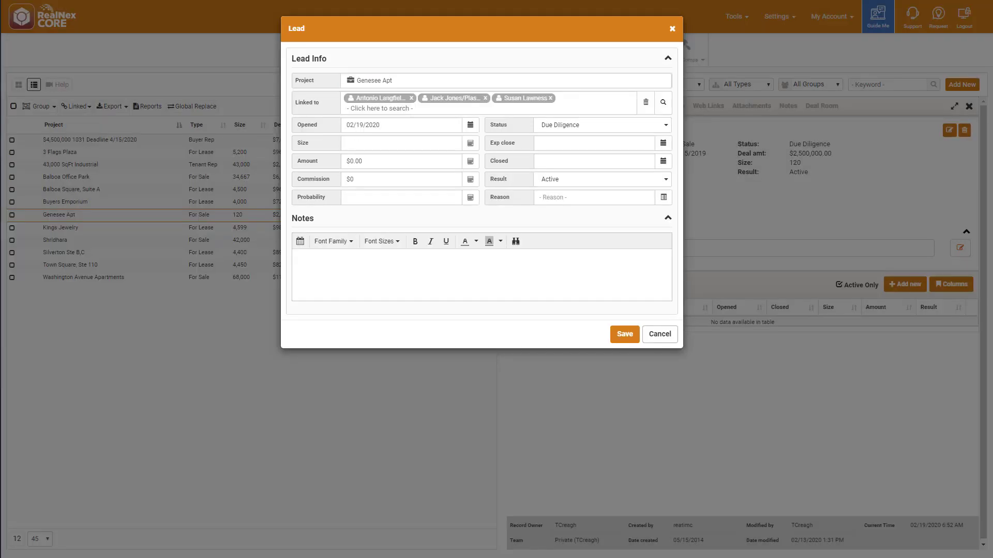
{"action": "left_click", "coordinate": [623, 337]}
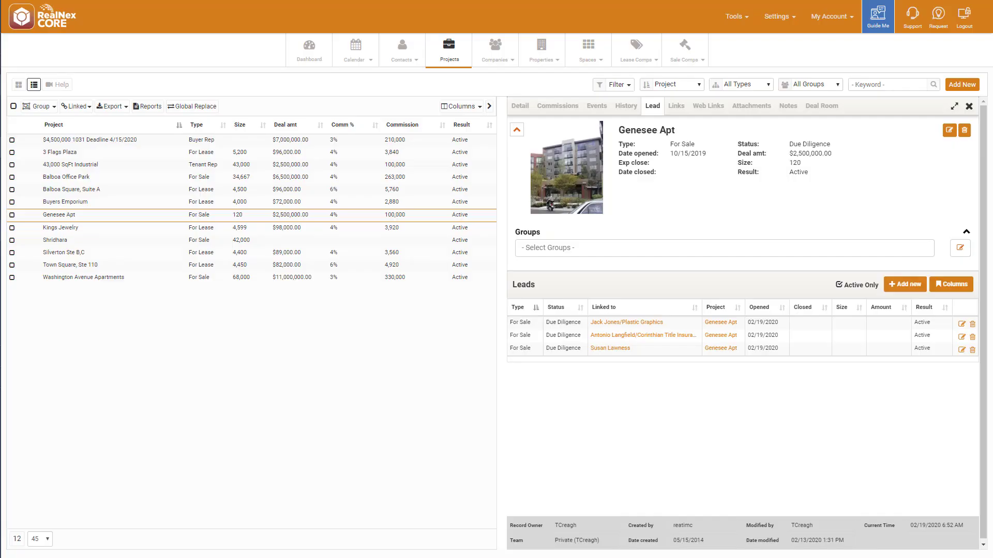